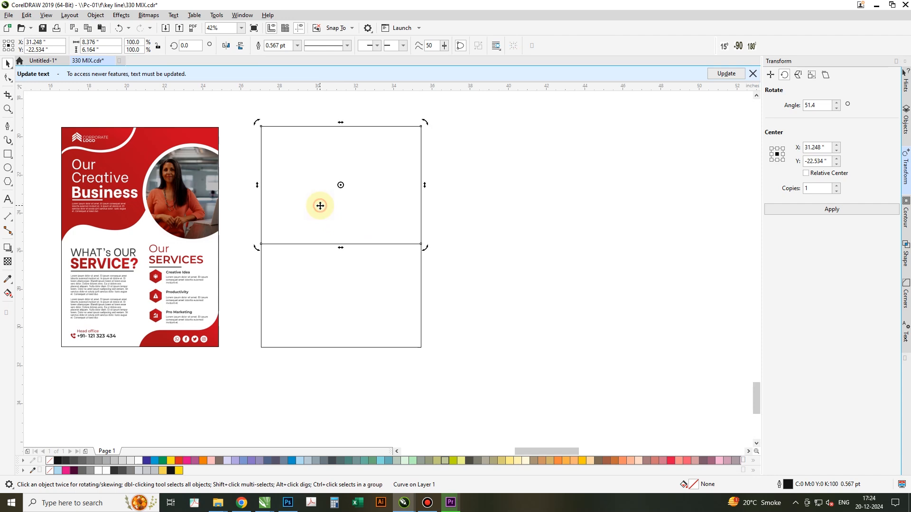
# Convert the upper rectangle's edges to curves, bend its lower edge into a wave, and raise the wave's right end.
pyautogui.doubleClick(320, 205)
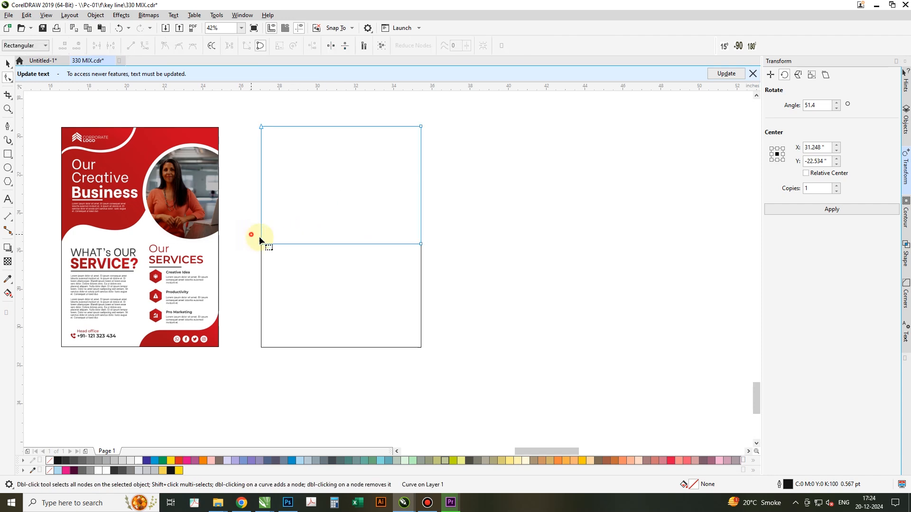
pyautogui.moveTo(255, 236); pyautogui.dragTo(465, 268)
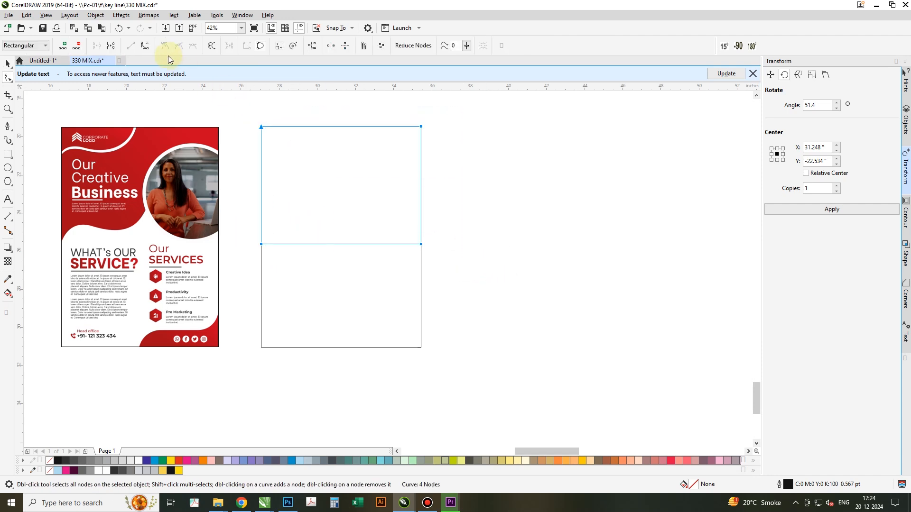
pyautogui.click(144, 47)
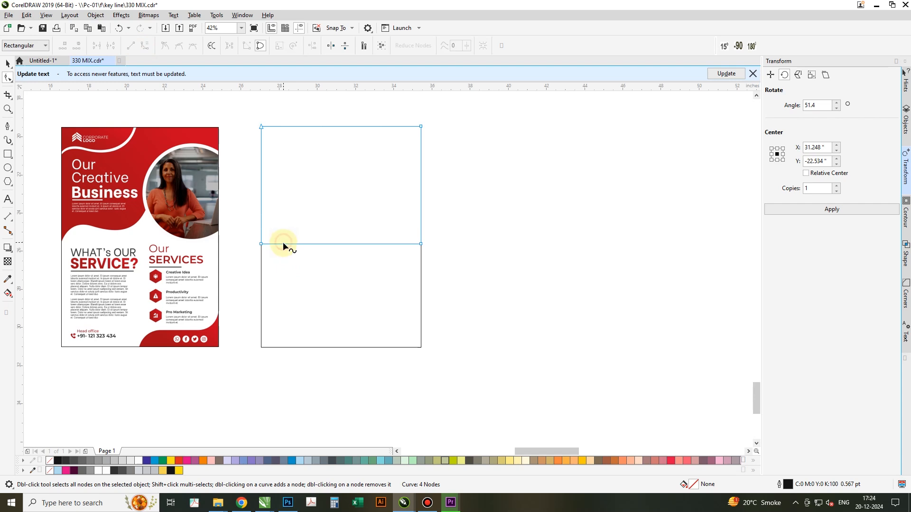
pyautogui.moveTo(282, 244); pyautogui.dragTo(303, 220)
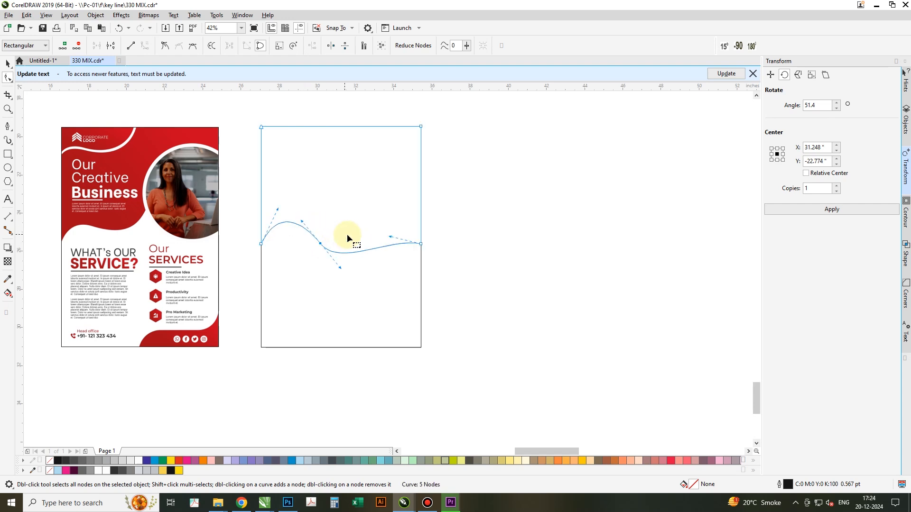
pyautogui.moveTo(422, 244); pyautogui.dragTo(420, 172)
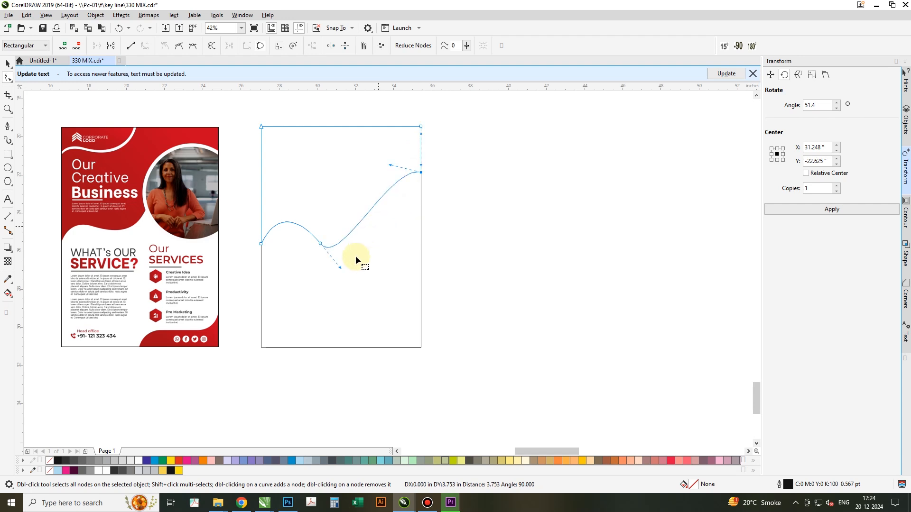
pyautogui.moveTo(341, 268); pyautogui.dragTo(298, 212)
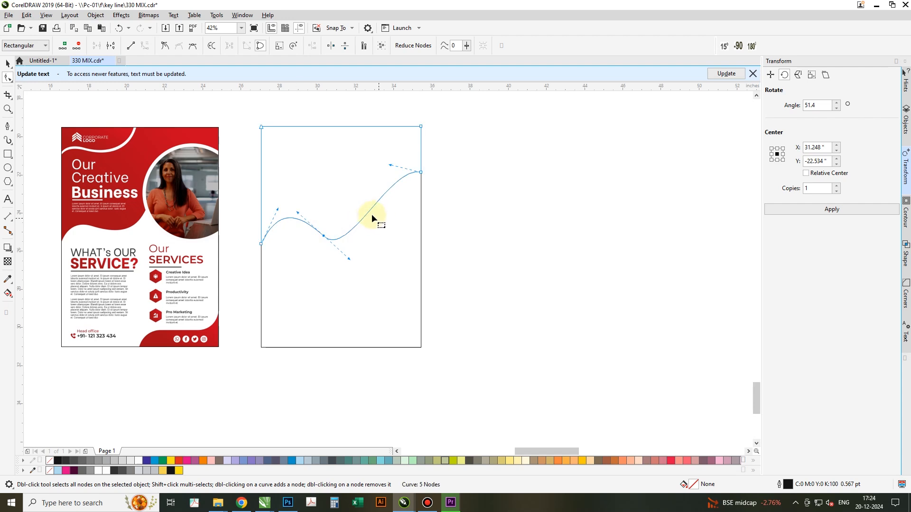
# Add a node on the rising part of the wave and adjust the nodes and handles to smooth the curve.
pyautogui.doubleClick(369, 210)
pyautogui.moveTo(369, 209); pyautogui.dragTo(383, 214)
pyautogui.moveTo(324, 235); pyautogui.dragTo(318, 232)
pyautogui.moveTo(278, 211); pyautogui.dragTo(279, 221)
pyautogui.moveTo(331, 243); pyautogui.dragTo(337, 247)
pyautogui.press('space')
pyautogui.click(465, 156)
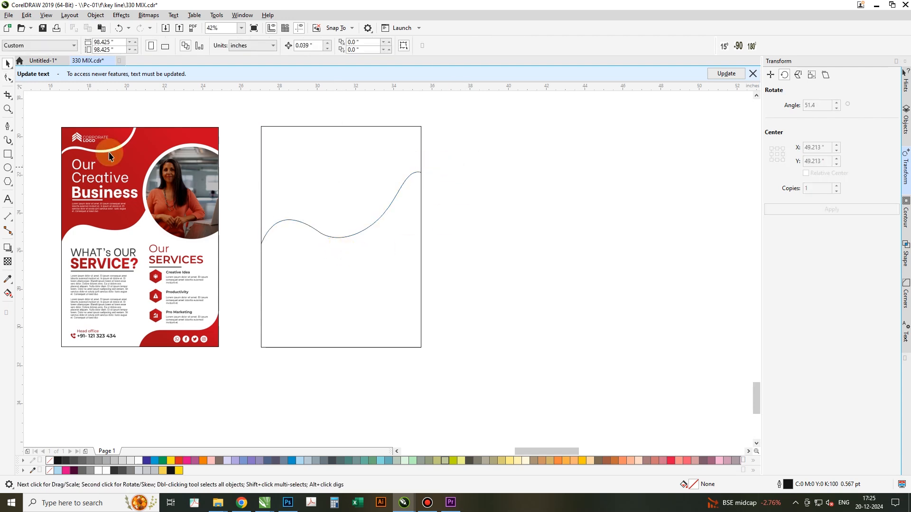
# Sample the dark red from the reference flyer's wave and fill the new wave shape with it.
pyautogui.click(8, 279)
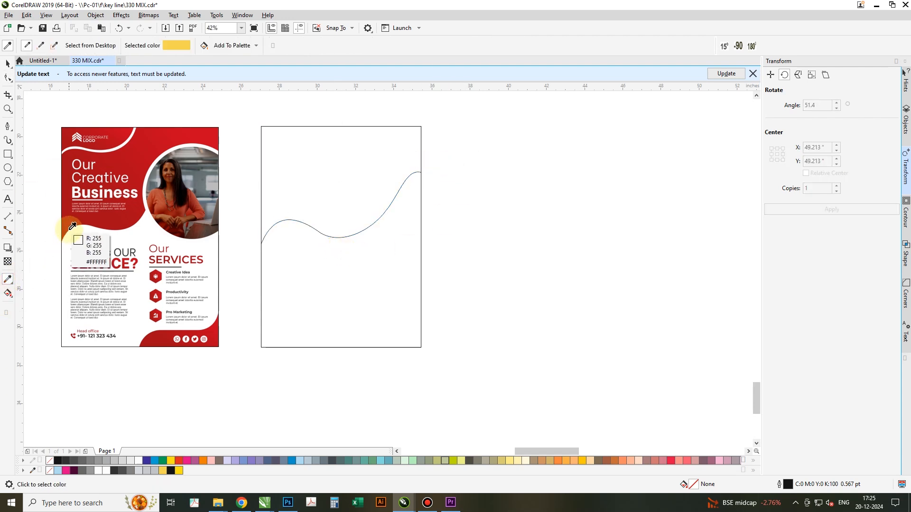
pyautogui.click(90, 226)
pyautogui.click(318, 202)
pyautogui.press('space')
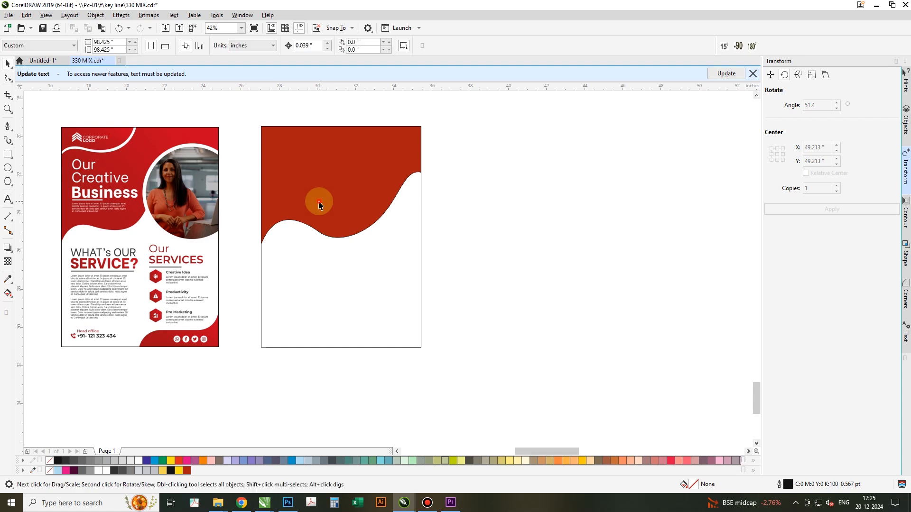
# Apply a linear fountain fill from the wave shape's lower left to its upper right, sampling the end colour from the flyer's top-right corner.
pyautogui.click(318, 202)
pyautogui.press('g')
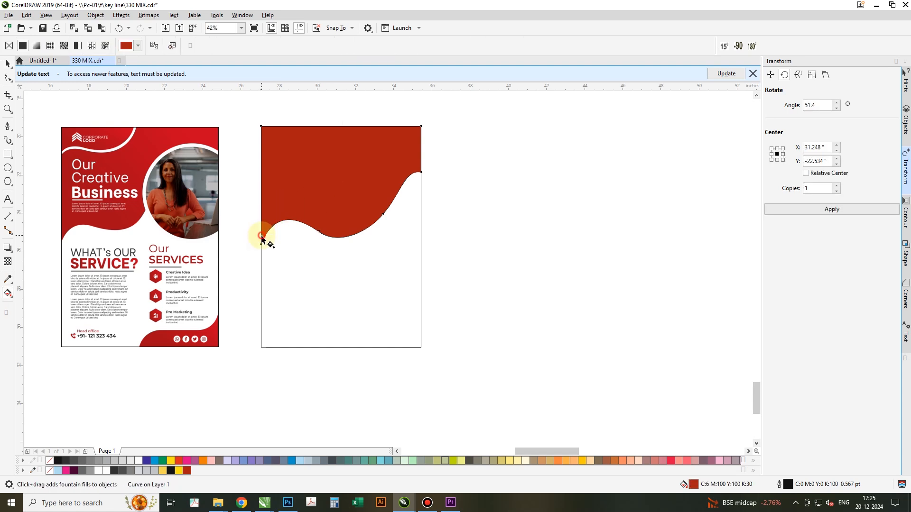
pyautogui.moveTo(261, 237); pyautogui.dragTo(418, 132)
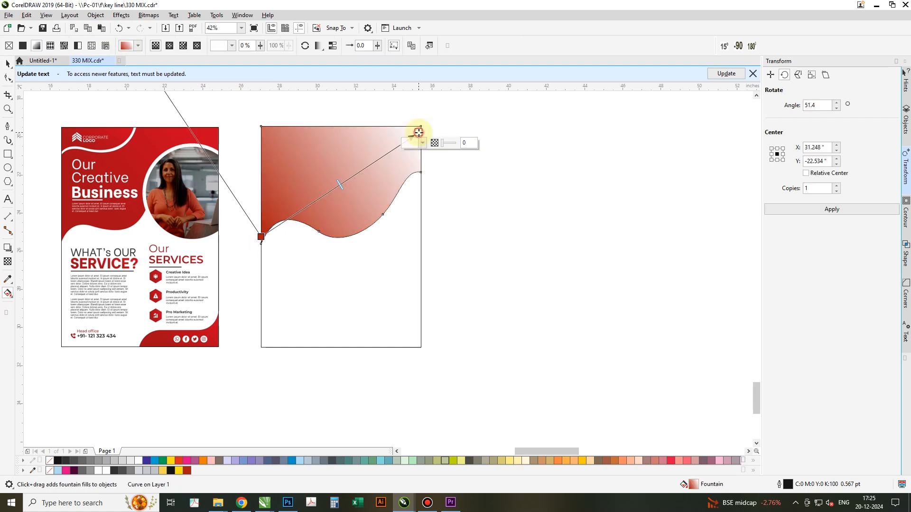
pyautogui.click(422, 143)
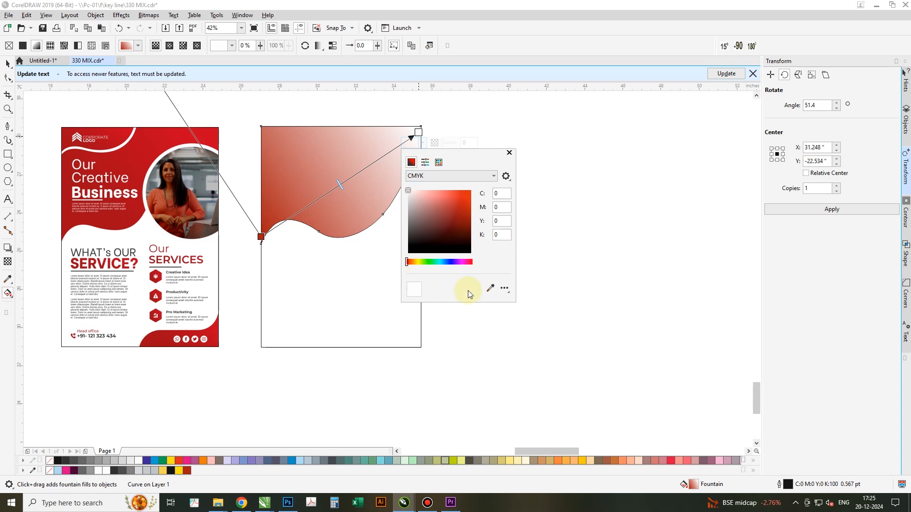
pyautogui.click(215, 134)
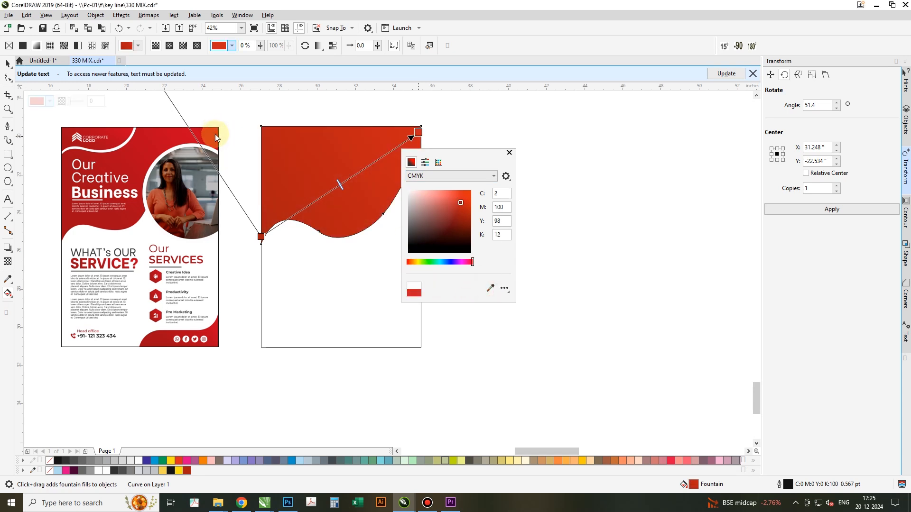
# Darken the gradient's start colour at the lower left to C8 M100 Y100 K38.
pyautogui.click(261, 237)
pyautogui.click(261, 237)
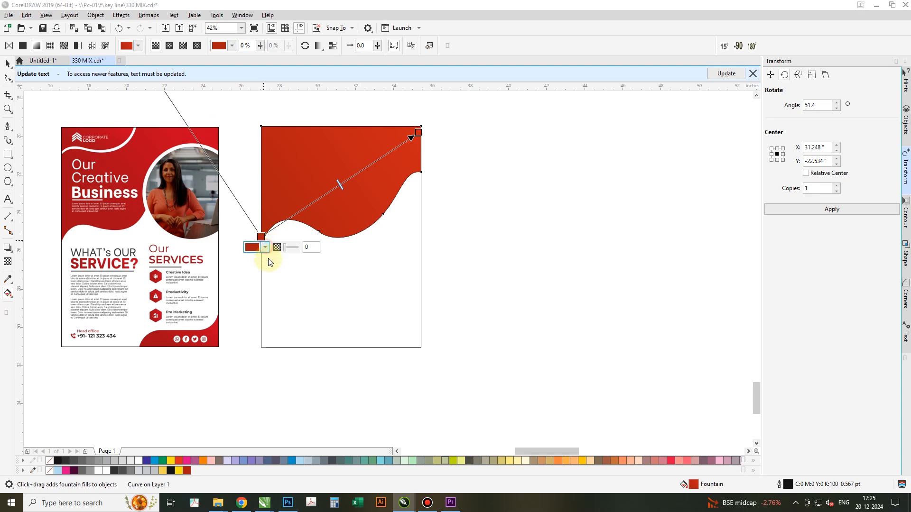
pyautogui.click(265, 248)
pyautogui.moveTo(290, 247); pyautogui.dragTo(539, 249)
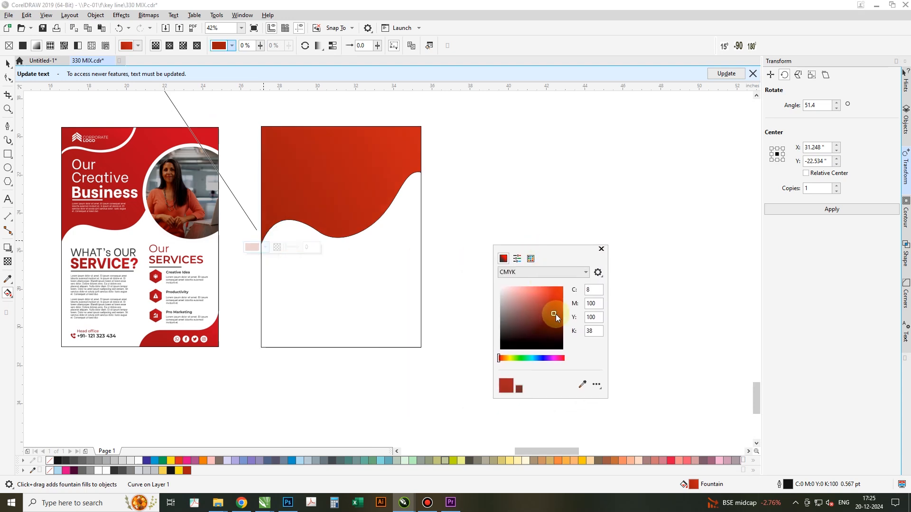
pyautogui.click(601, 249)
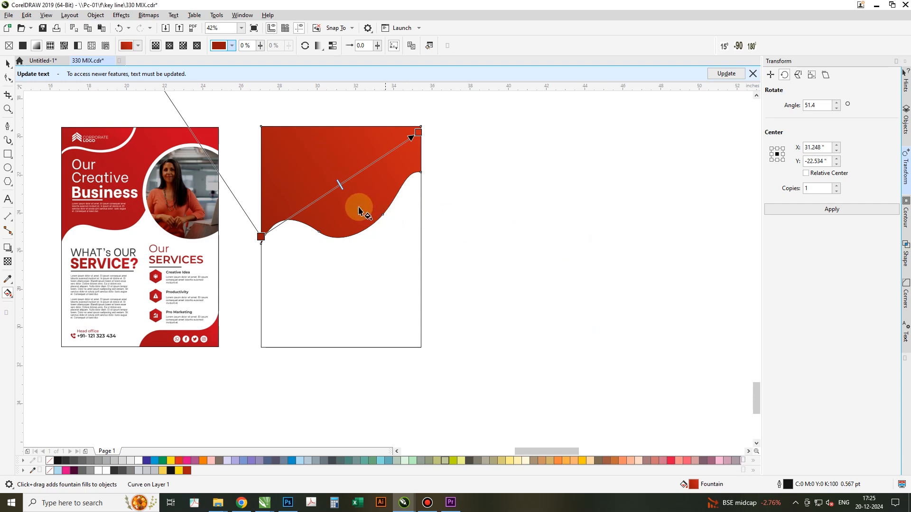
# Remove the wave shape's outline and place a duplicate of it higher up, overlapping the original.
pyautogui.press('space')
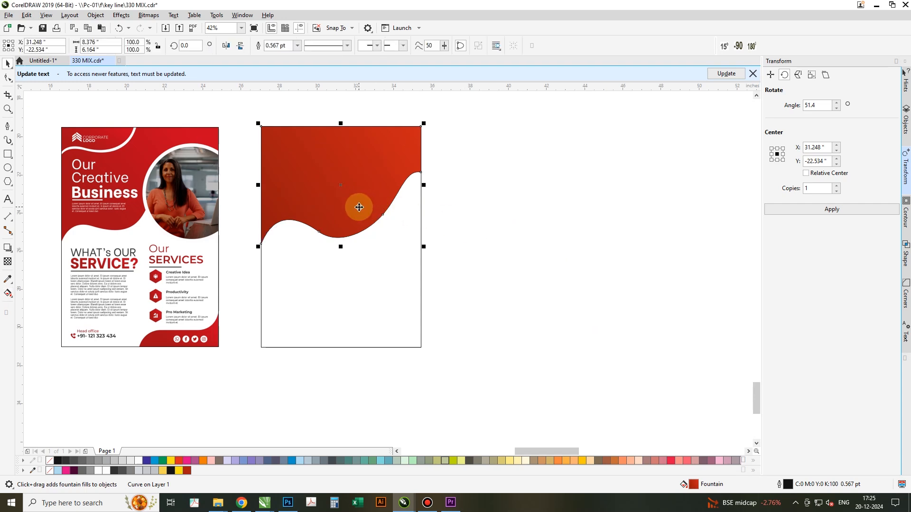
pyautogui.rightClick(49, 463)
pyautogui.moveTo(359, 209); pyautogui.dragTo(346, 138)
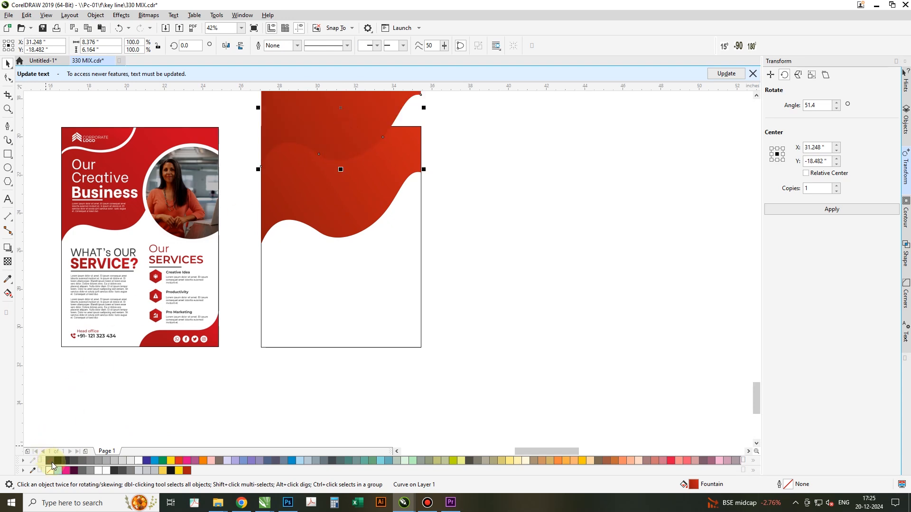
# Give the duplicated wave shape a white outline 3 pt wide.
pyautogui.rightClick(138, 460)
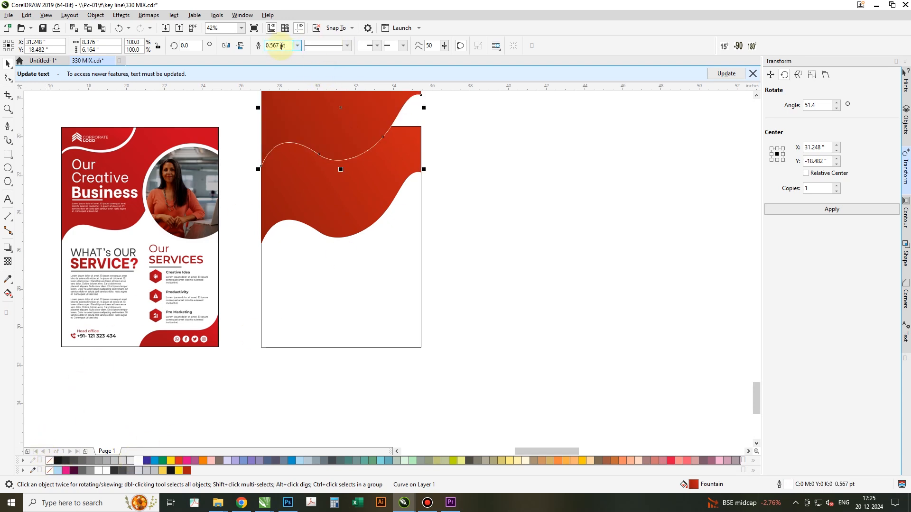
pyautogui.moveTo(287, 47); pyautogui.dragTo(106, 46)
pyautogui.write('3')
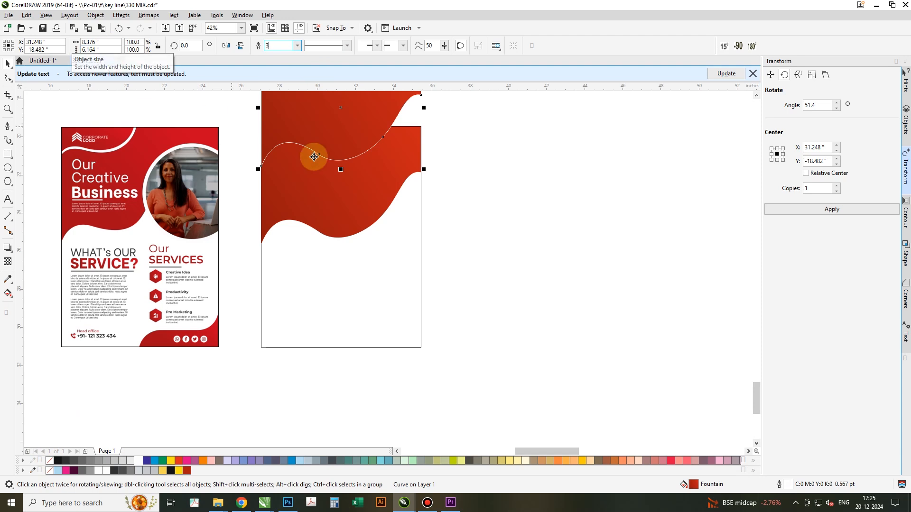
pyautogui.press('Return')
# Reshape the duplicate's wavy edge by moving its middle nodes so the curve rises more steeply past the page's top edge.
pyautogui.press('F10')
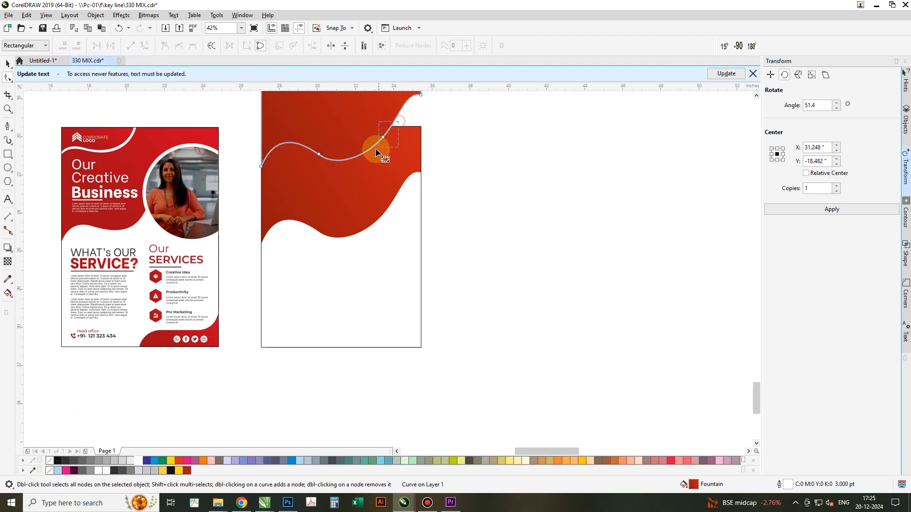
pyautogui.moveTo(382, 137); pyautogui.dragTo(382, 123)
pyautogui.moveTo(330, 121); pyautogui.dragTo(317, 151)
pyautogui.click(382, 124)
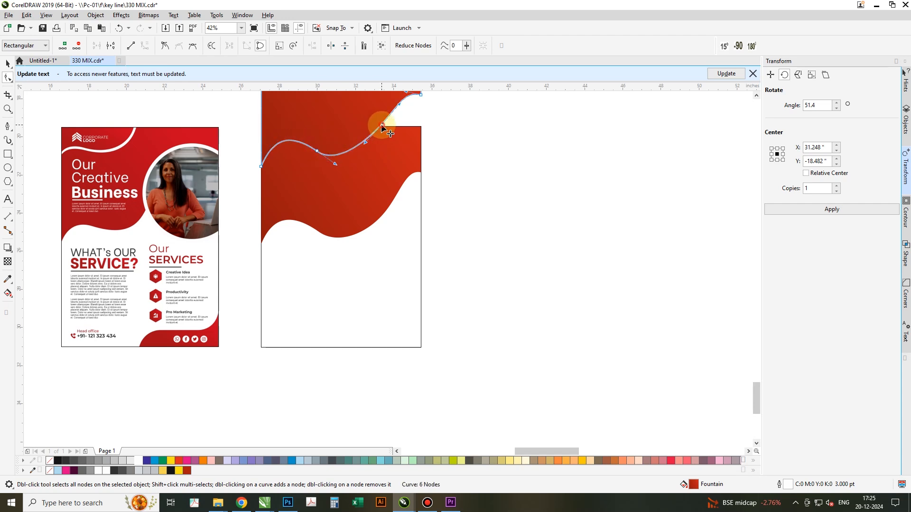
pyautogui.moveTo(382, 125); pyautogui.dragTo(357, 121)
pyautogui.press('space')
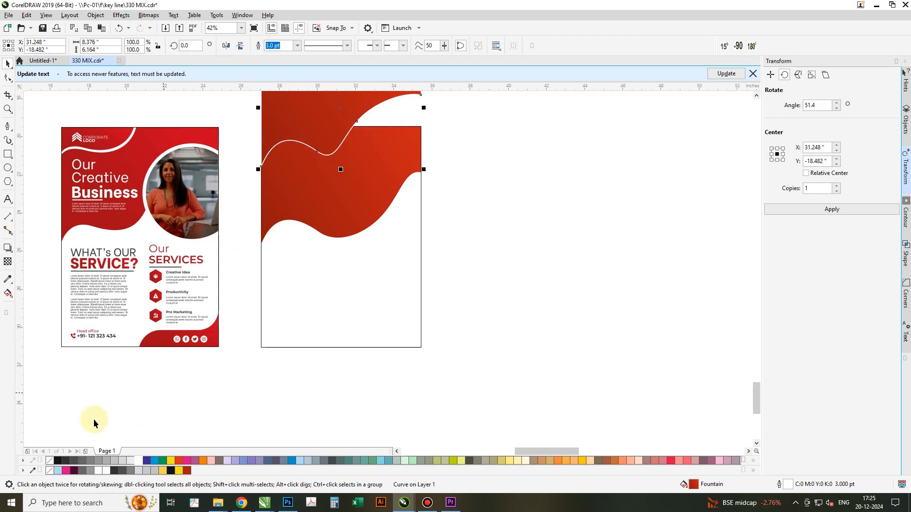
# Remove the duplicate wave's fill and increase its white outline width to 12 pt.
pyautogui.click(47, 460)
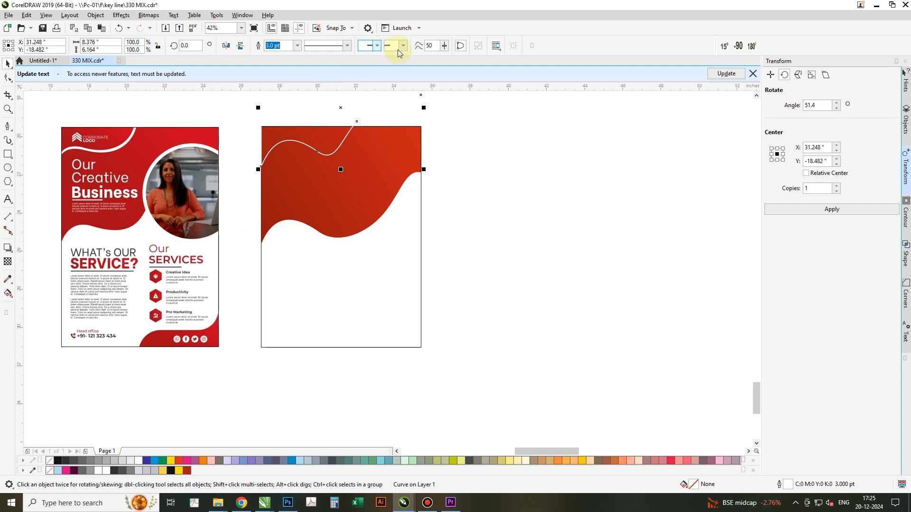
pyautogui.write('6')
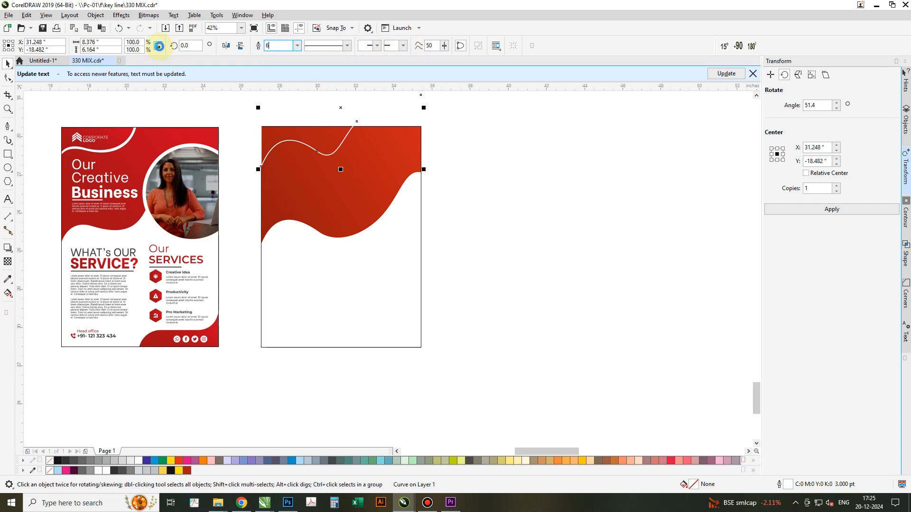
pyautogui.press('Return')
pyautogui.write('12')
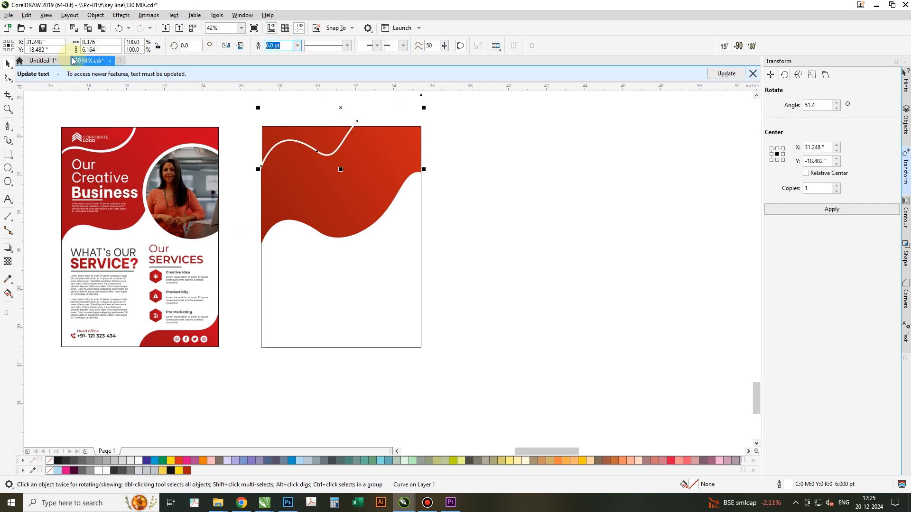
pyautogui.press('Return')
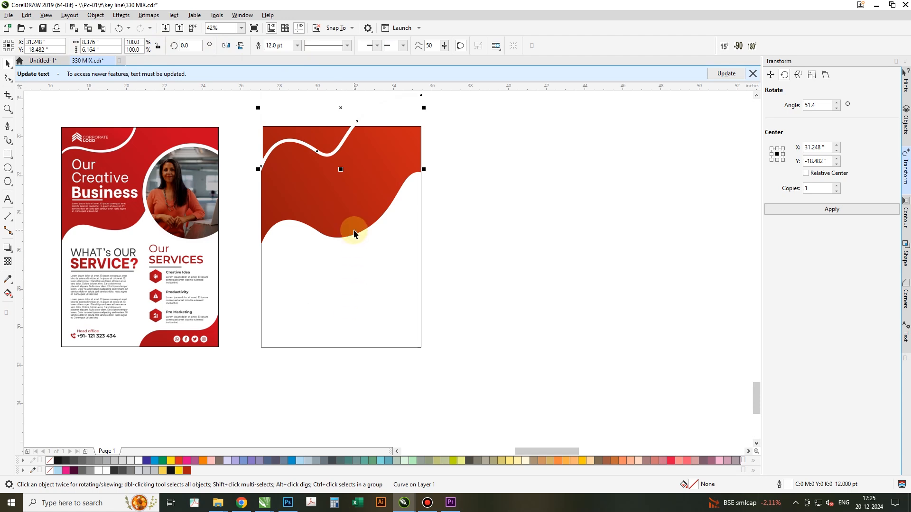
# Draw a circle about 4.92 inches wide over the page's right edge and add a concentric copy about 4.42 inches wide inside it.
pyautogui.click(8, 166)
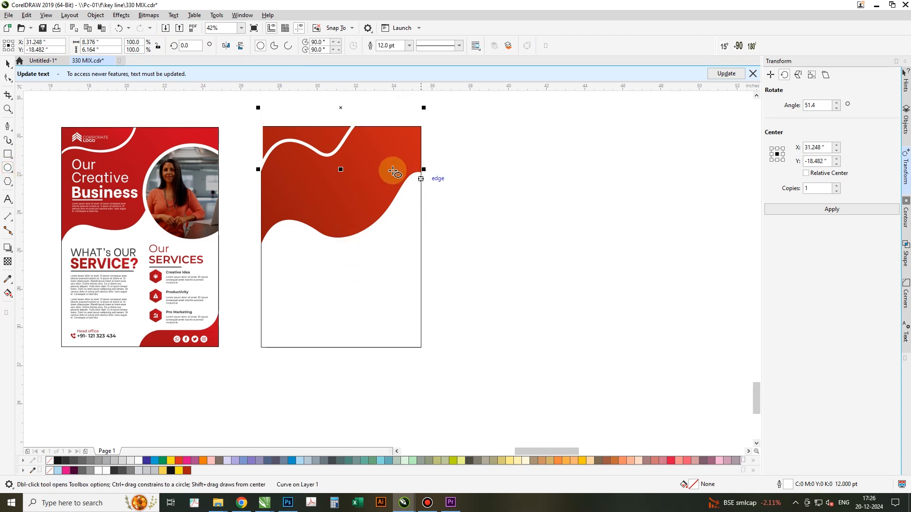
pyautogui.moveTo(363, 156); pyautogui.dragTo(460, 254)
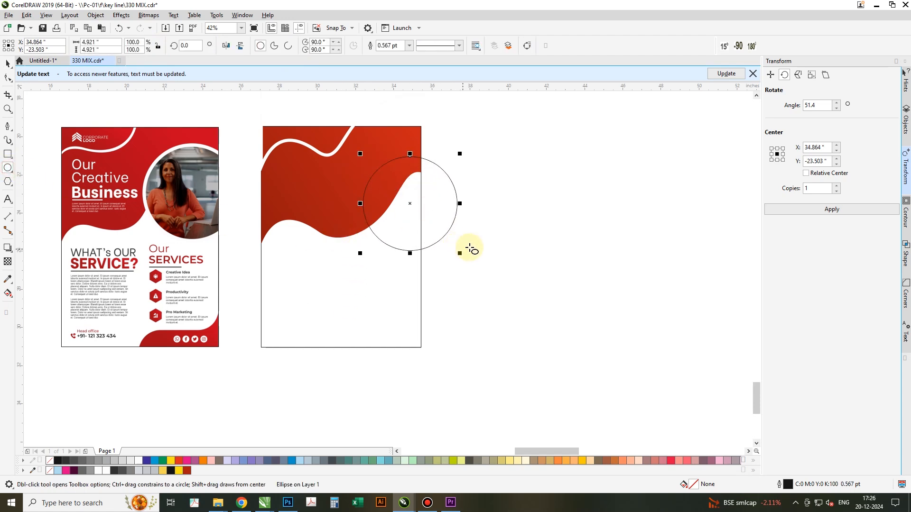
pyautogui.press('space')
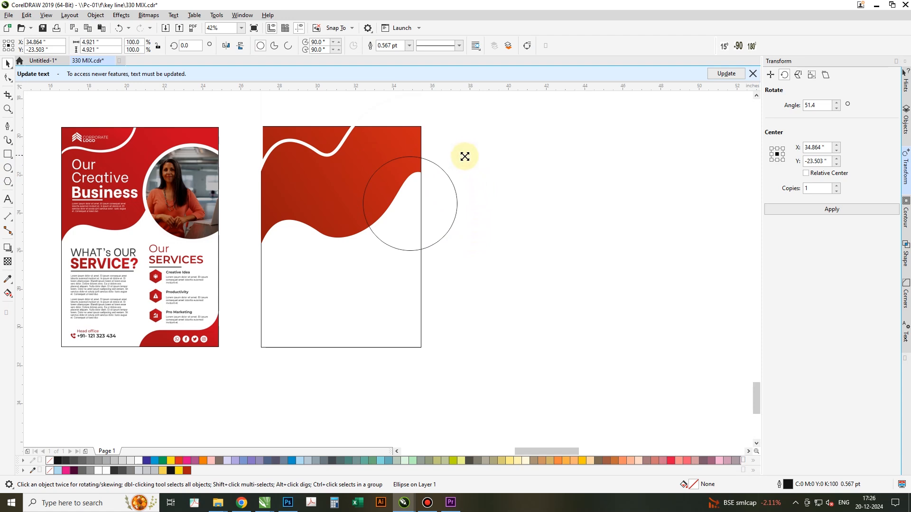
pyautogui.moveTo(465, 156); pyautogui.dragTo(466, 158)
pyautogui.rightClick(466, 158)
# Copy the wave shape's red gradient fill to the inner circle and fill the outer circle with white.
pyautogui.click(300, 211)
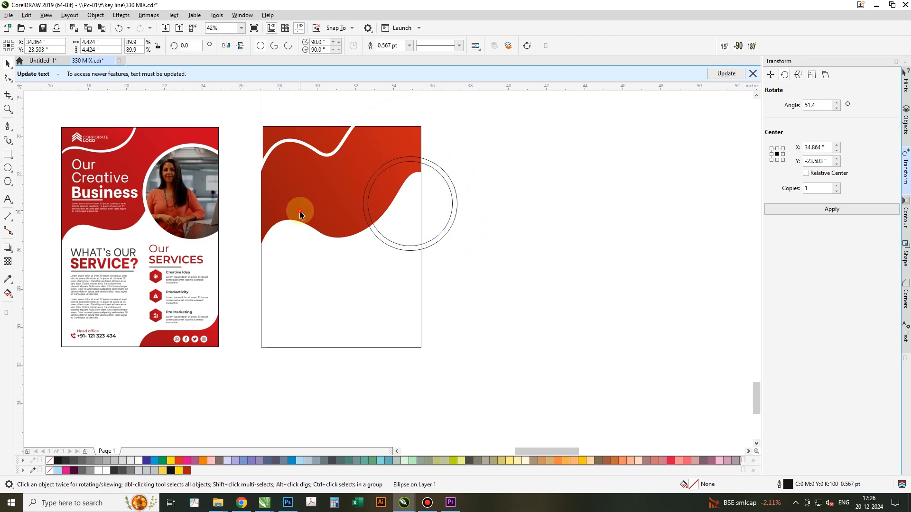
pyautogui.click(322, 219)
pyautogui.moveTo(324, 218); pyautogui.dragTo(430, 229)
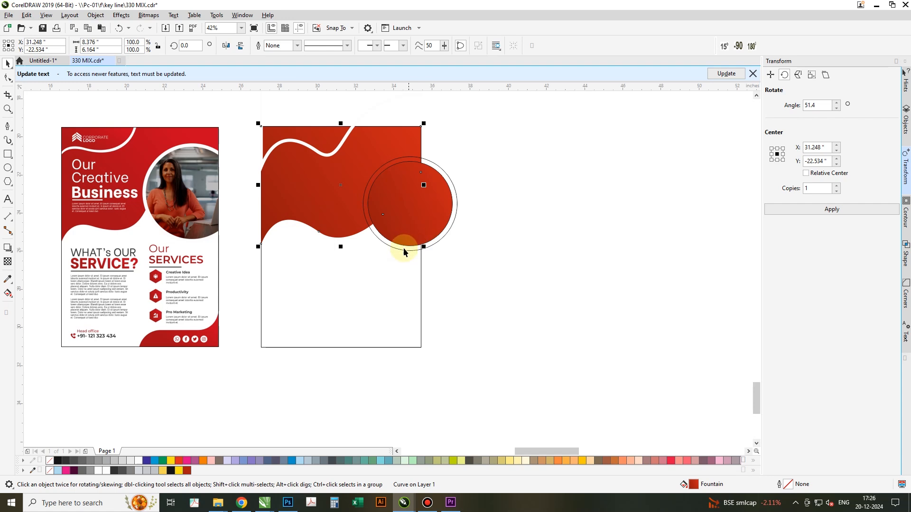
pyautogui.click(407, 249)
pyautogui.click(141, 459)
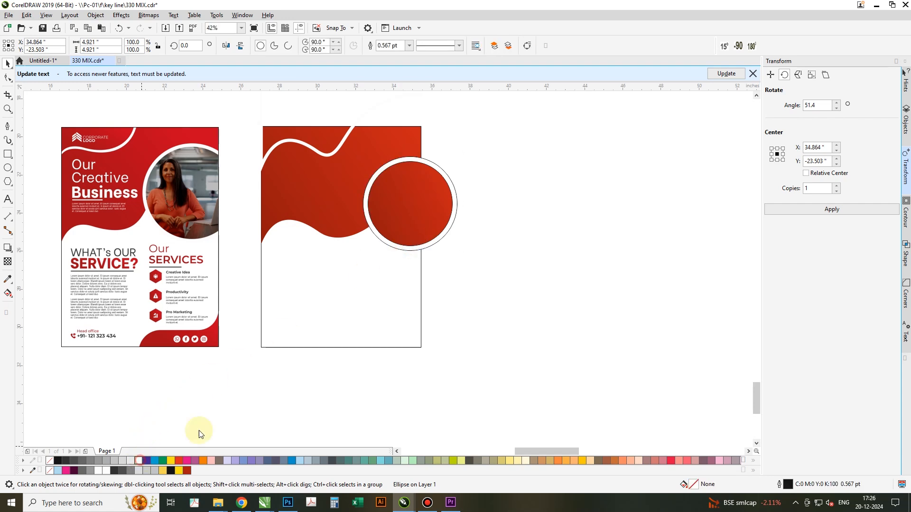
# Remove the outlines from both circles and deselect them.
pyautogui.keyDown('shift'); pyautogui.click(433, 222); pyautogui.keyUp('shift')
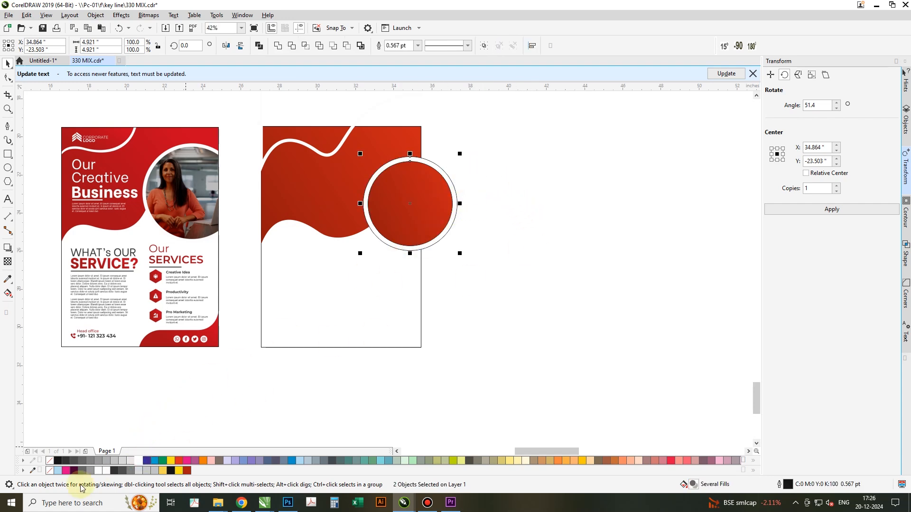
pyautogui.rightClick(51, 461)
pyautogui.click(514, 294)
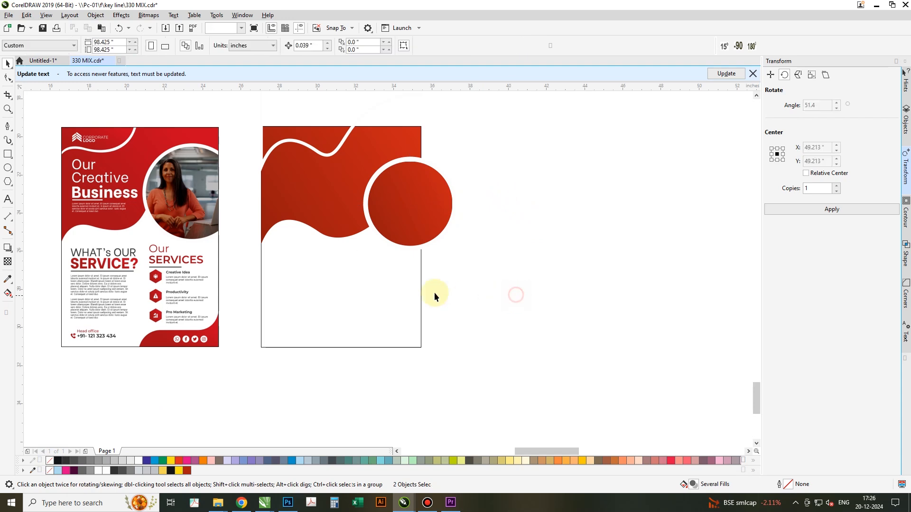
# Duplicate the white wave line onto the page's lower right area and rotate the copy 180 degrees.
pyautogui.moveTo(325, 159); pyautogui.dragTo(383, 329)
pyautogui.hotkey('ctrl', 'z')
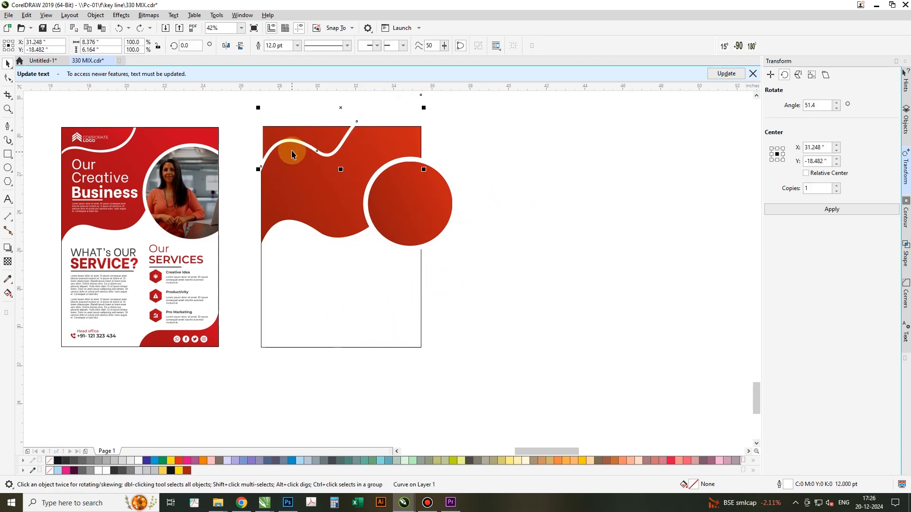
pyautogui.moveTo(291, 152); pyautogui.dragTo(363, 333)
pyautogui.rightClick(363, 333)
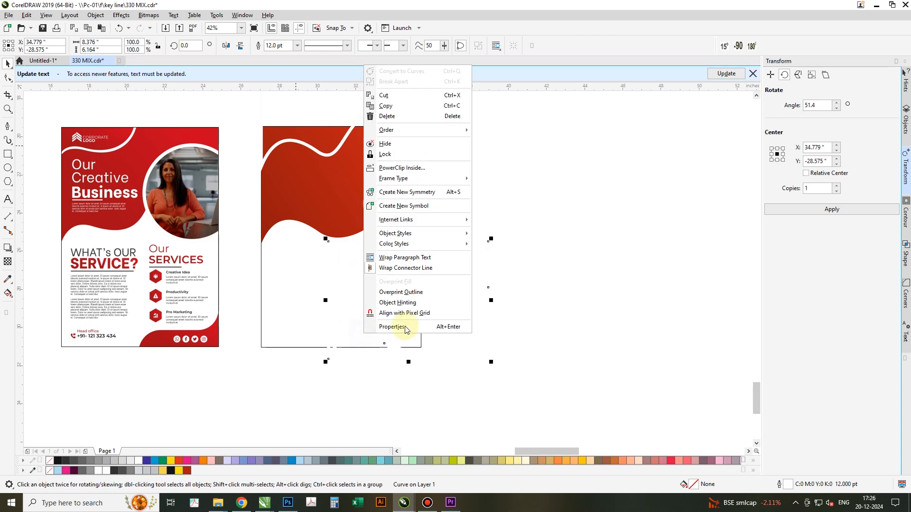
pyautogui.click(749, 48)
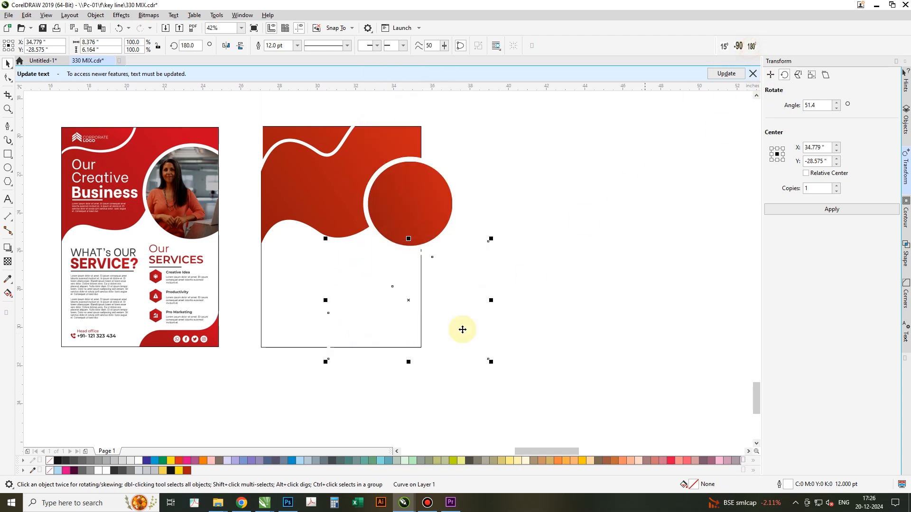
# Give the rotated wave copy the circle's red gradient fill and no outline, placed across the page's bottom edge in line with its sides.
pyautogui.click(402, 211)
pyautogui.moveTo(402, 211); pyautogui.dragTo(396, 361)
pyautogui.click(399, 329)
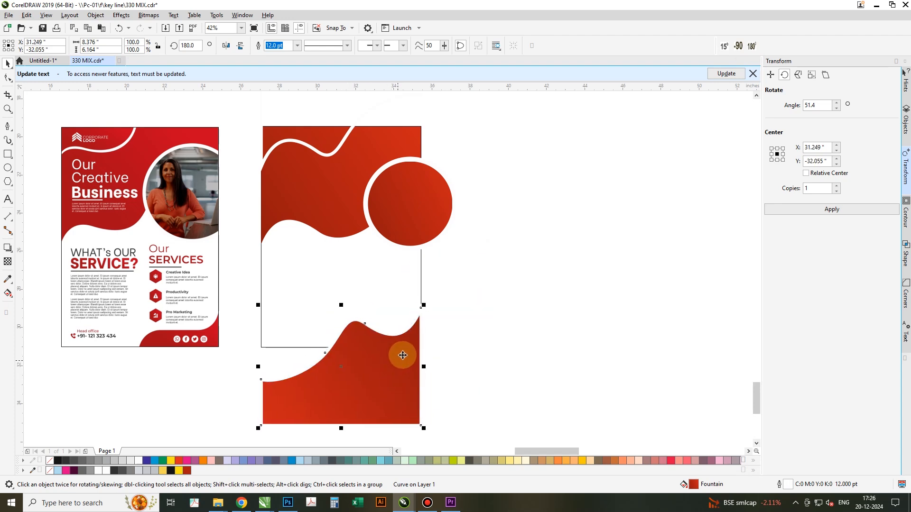
pyautogui.rightClick(50, 461)
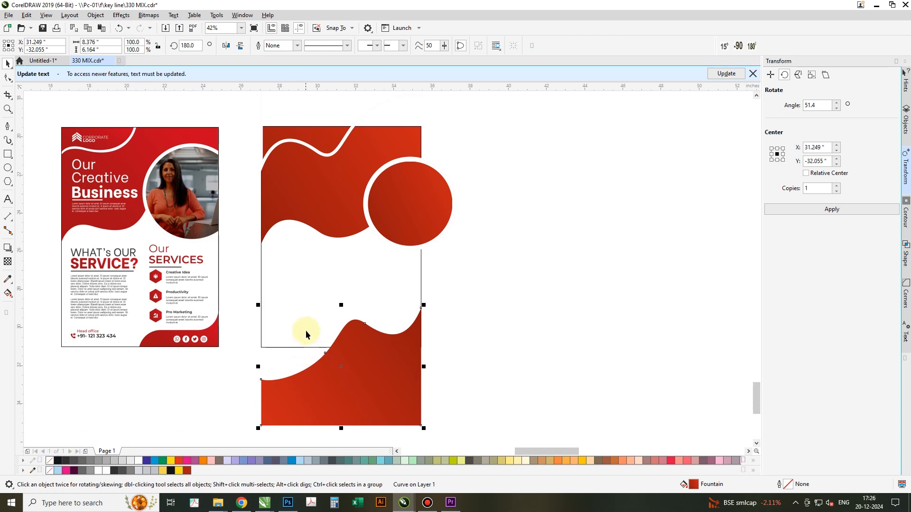
# Make a copy of the bottom red wave scaled to 104.5% from its lower right corner, and deselect it.
pyautogui.moveTo(258, 305); pyautogui.dragTo(251, 292)
pyautogui.rightClick(250, 291)
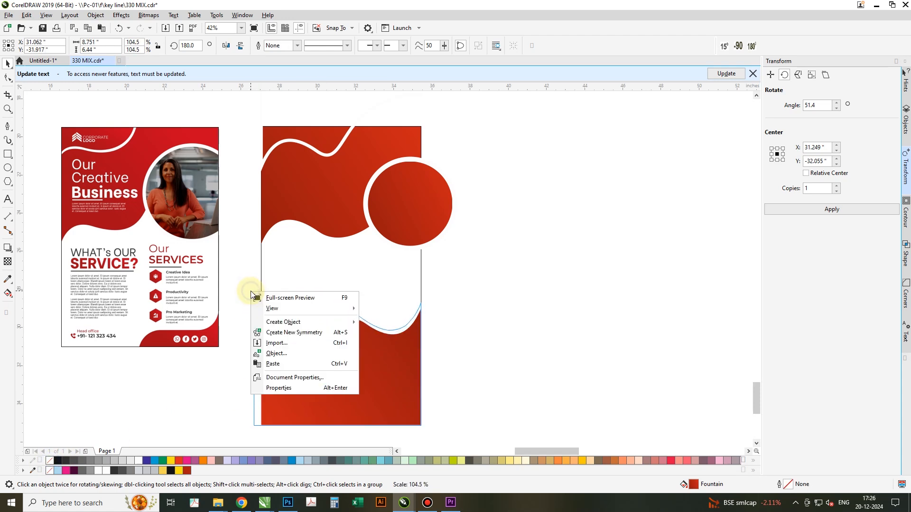
pyautogui.click(246, 269)
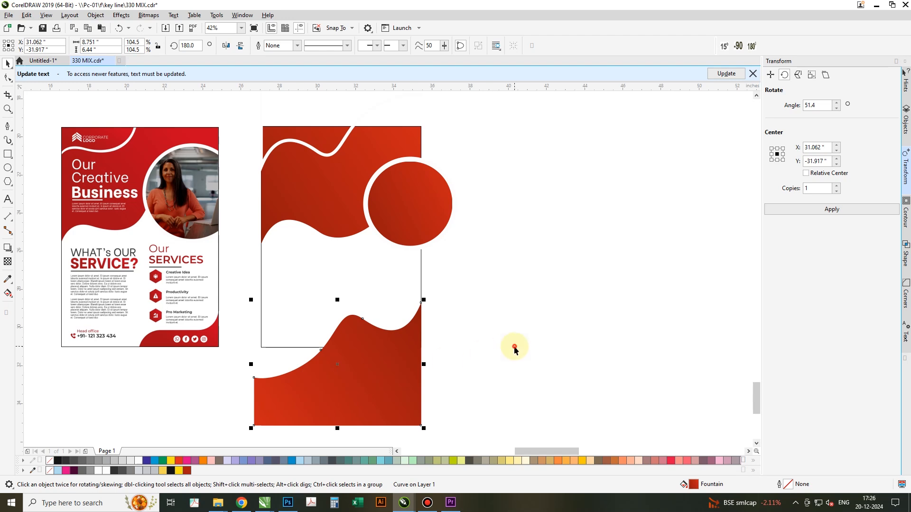
pyautogui.click(515, 347)
# Redirect the enlarged wave copy's linear gradient diagonally up to the right and set both end colours to grey.
pyautogui.click(396, 365)
pyautogui.press('g')
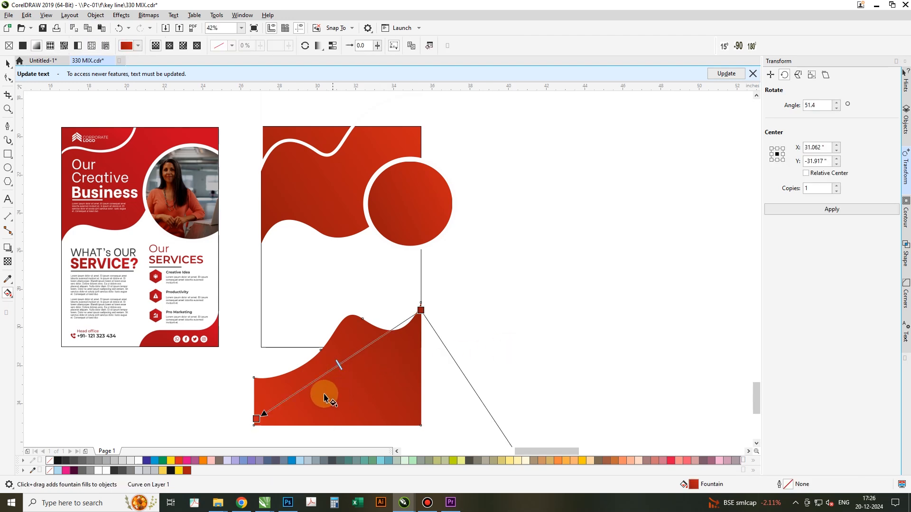
pyautogui.moveTo(335, 386); pyautogui.dragTo(428, 328)
pyautogui.click(90, 459)
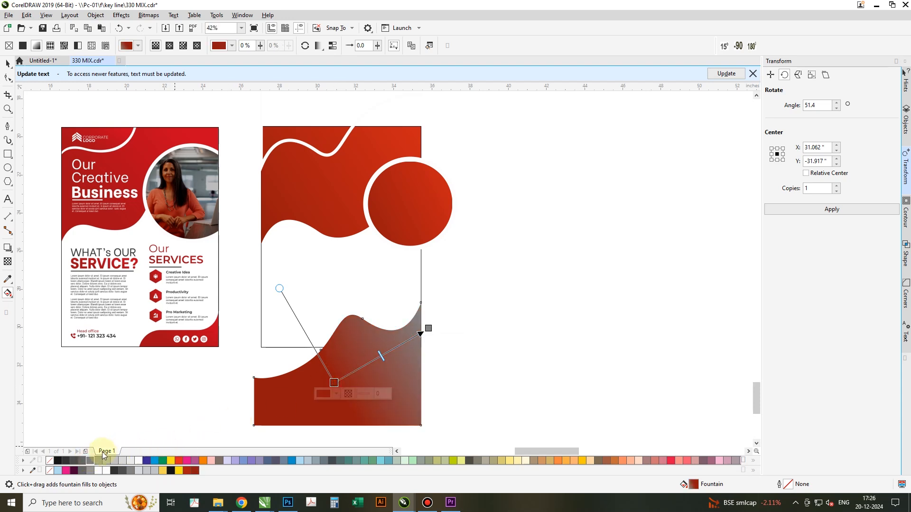
pyautogui.click(91, 460)
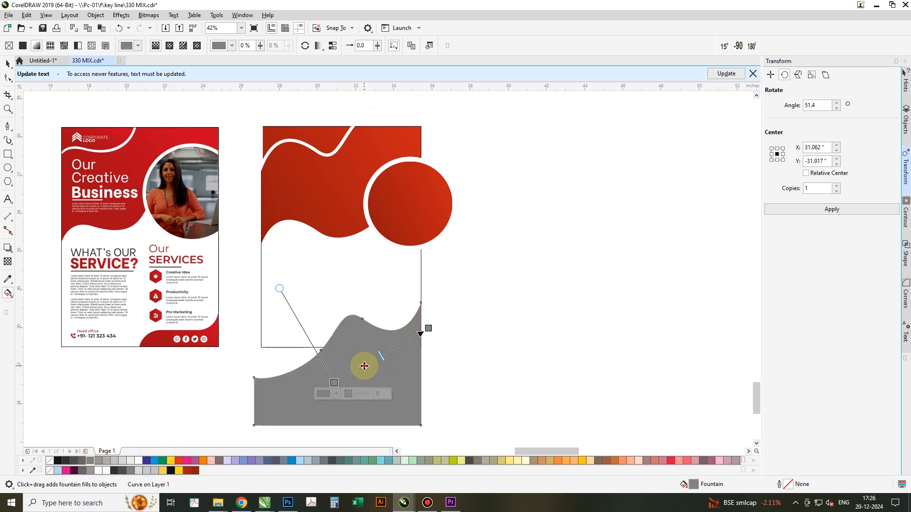
# Add three intermediate colour nodes to the grey gradient and make the nodes at 32% and 64% white.
pyautogui.doubleClick(394, 348)
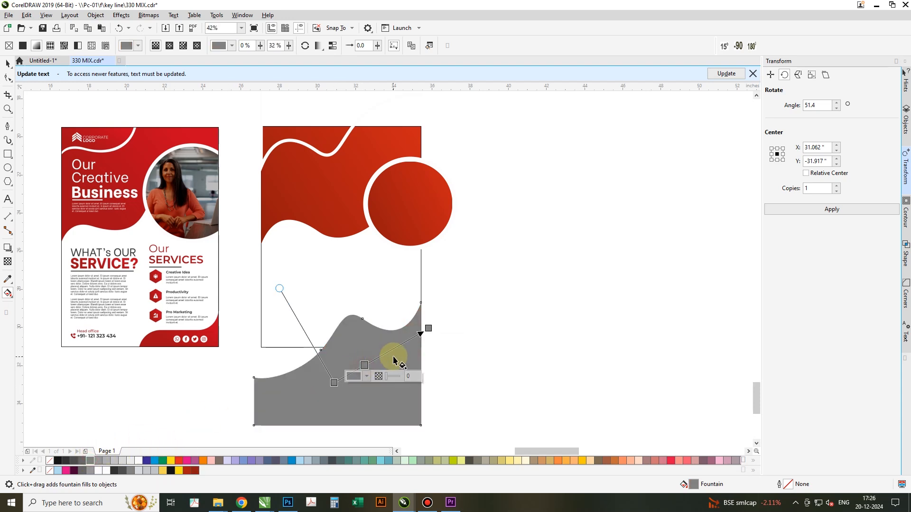
pyautogui.doubleClick(364, 365)
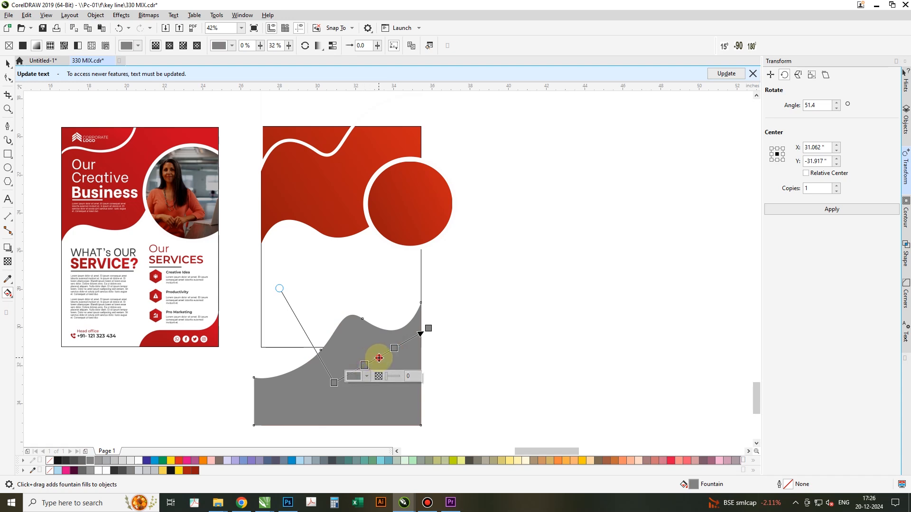
pyautogui.moveTo(379, 358); pyautogui.dragTo(378, 357)
pyautogui.click(395, 348)
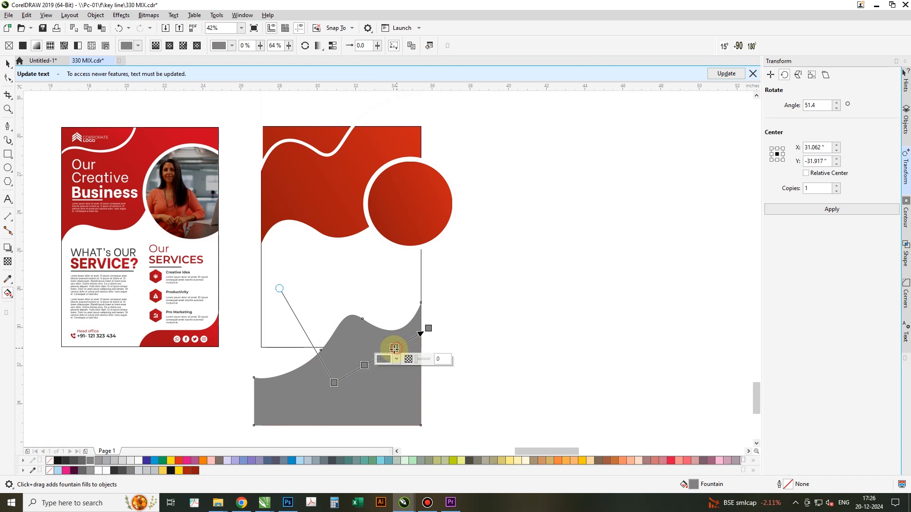
pyautogui.click(138, 462)
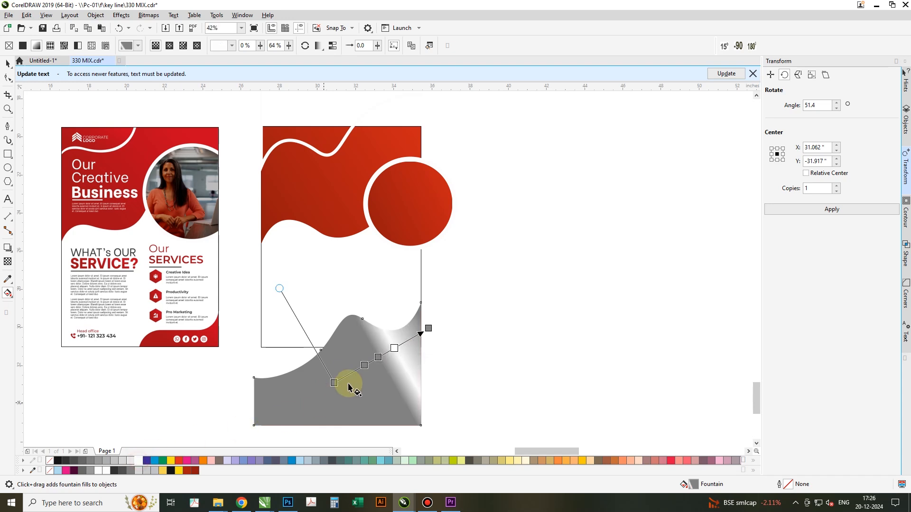
pyautogui.click(365, 365)
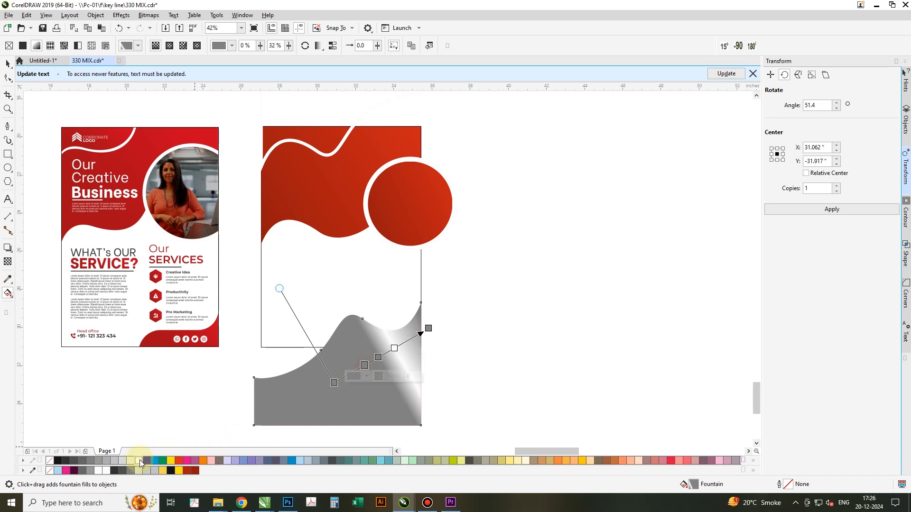
pyautogui.click(138, 461)
pyautogui.press('space')
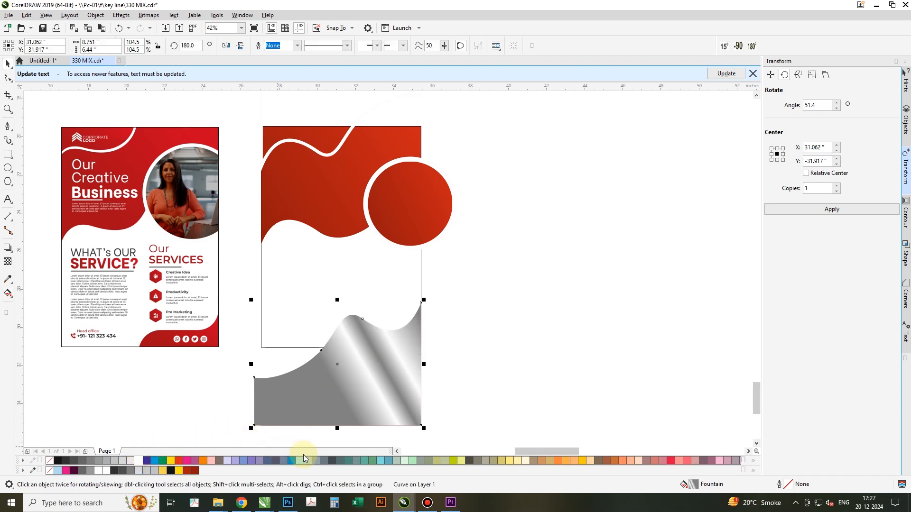
# Bring the bottom red wave in front of the grey-white copy and PowerClip both inside the page rectangle.
pyautogui.keyDown('alt'); pyautogui.click(346, 399); pyautogui.keyUp('alt')
pyautogui.hotkey('shift', 'pageup')
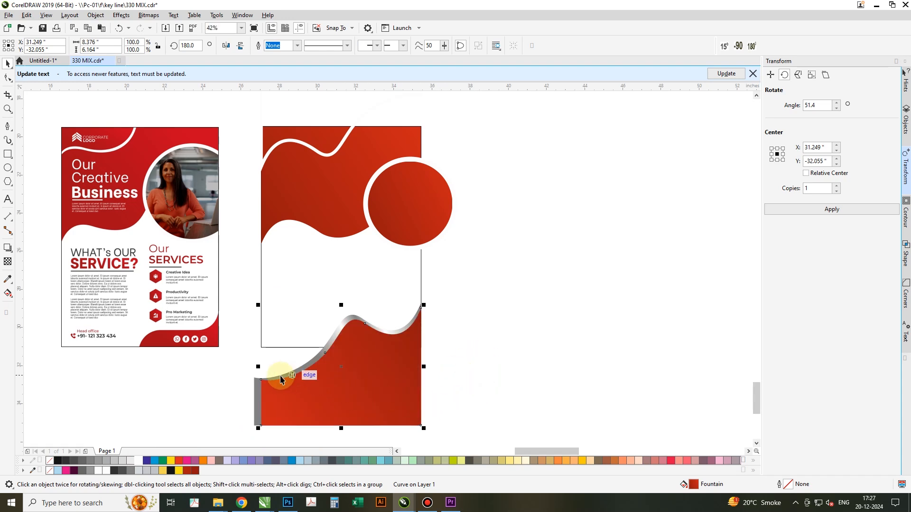
pyautogui.moveTo(240, 370); pyautogui.dragTo(282, 395)
pyautogui.rightClick(284, 397)
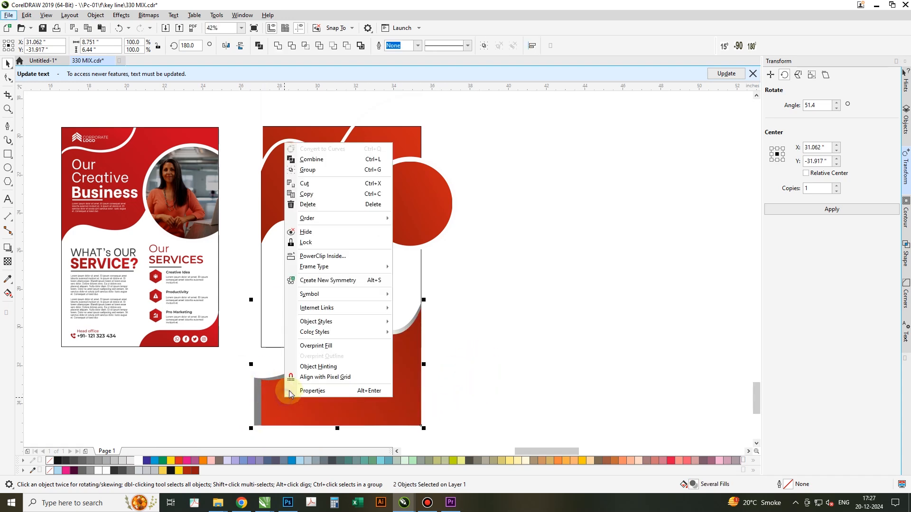
pyautogui.click(301, 257)
pyautogui.click(283, 293)
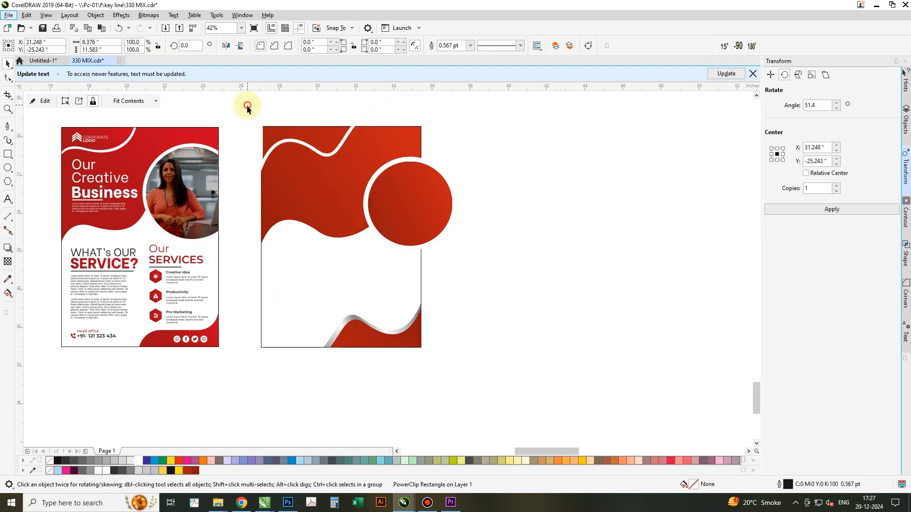
# PowerClip the red header wave and the two circles inside the page rectangle.
pyautogui.moveTo(247, 108); pyautogui.dragTo(510, 294)
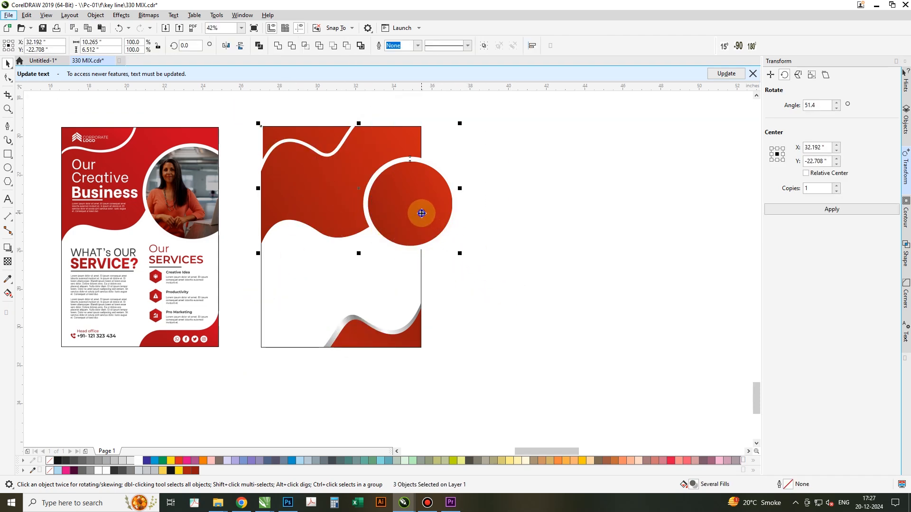
pyautogui.rightClick(421, 214)
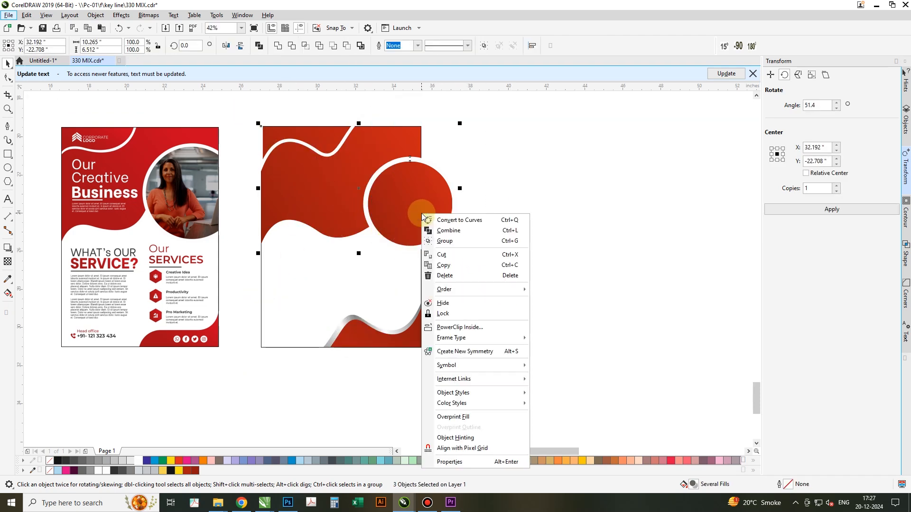
pyautogui.click(458, 331)
pyautogui.click(387, 320)
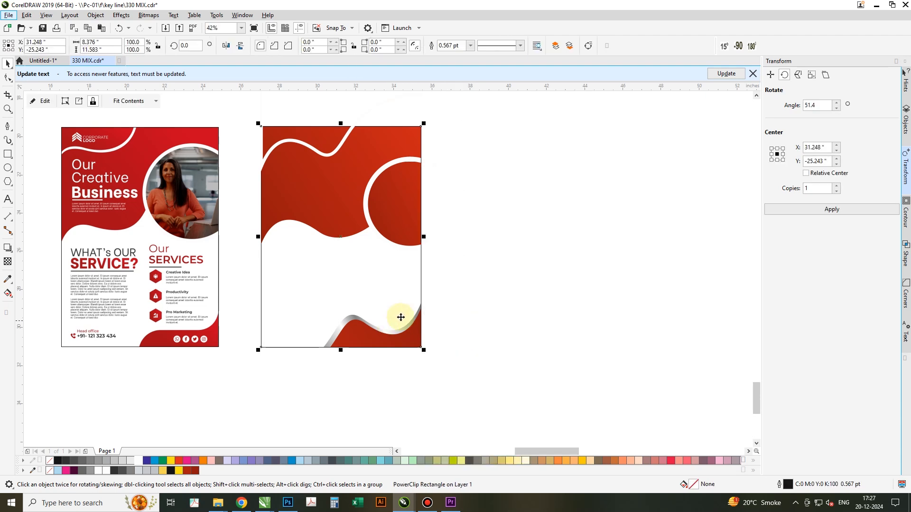
# Edit the page's PowerClip contents to shift both circles slightly down and left, and finish editing.
pyautogui.doubleClick(391, 283)
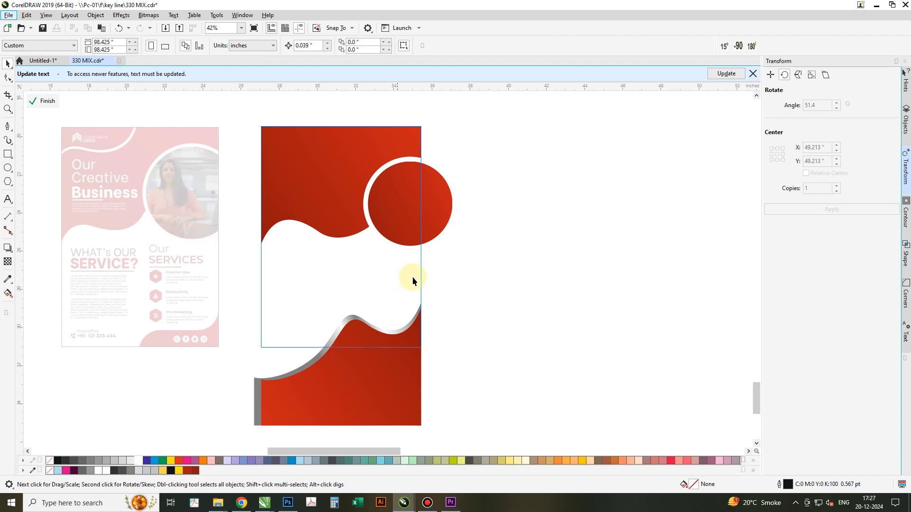
pyautogui.moveTo(448, 240); pyautogui.dragTo(430, 231)
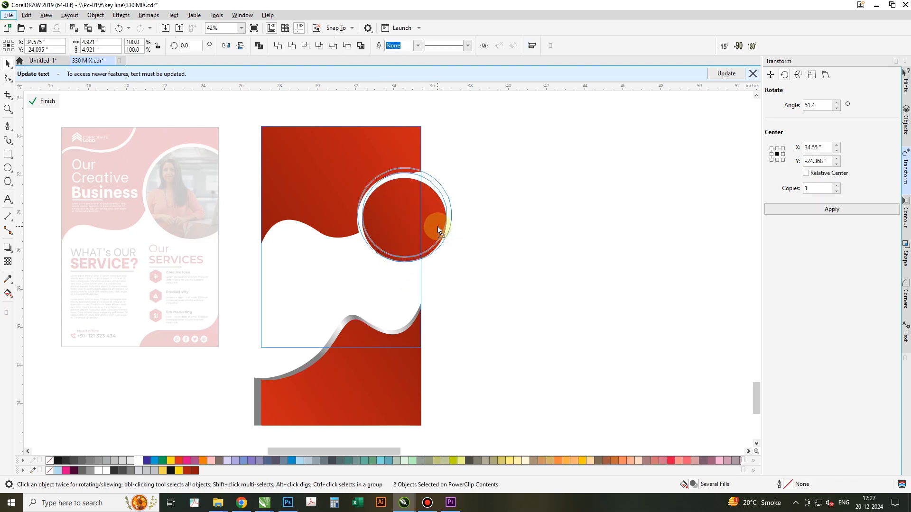
pyautogui.click(529, 274)
# Shrink the white outer circle inside the PowerClip about its centre to about 4.9 inches wide.
pyautogui.click(395, 174)
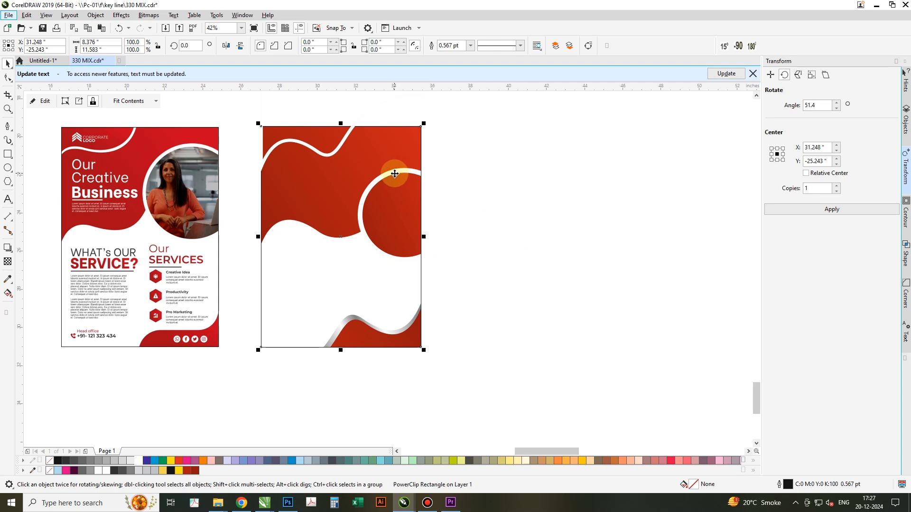
pyautogui.keyDown('ctrl'); pyautogui.click(390, 170); pyautogui.keyUp('ctrl')
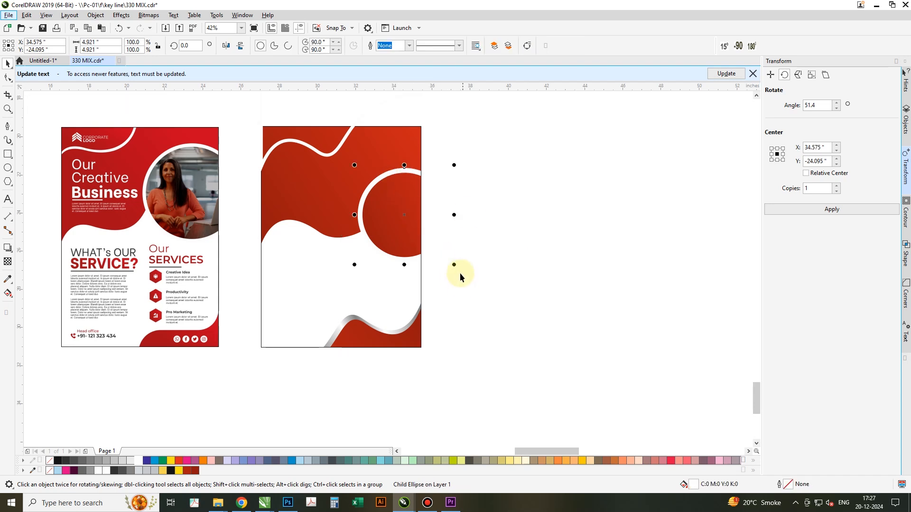
pyautogui.moveTo(457, 269); pyautogui.dragTo(455, 269)
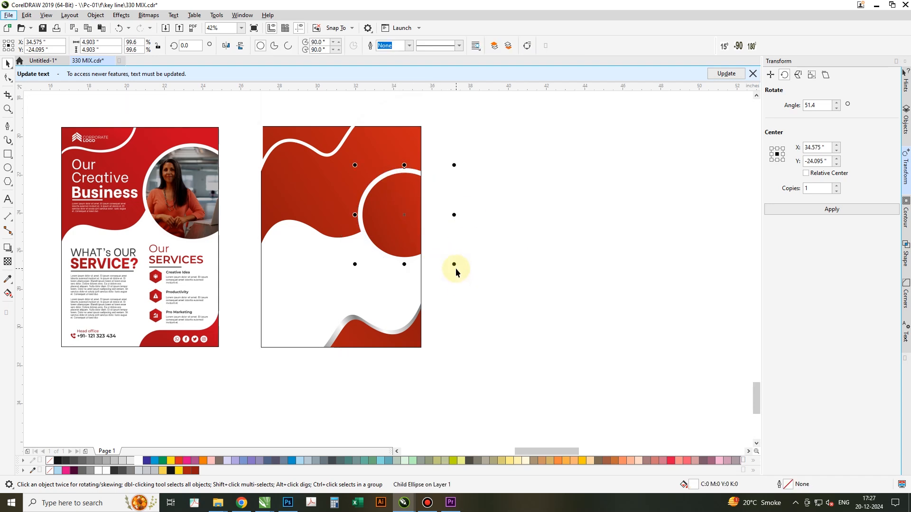
pyautogui.click(506, 317)
pyautogui.click(312, 199)
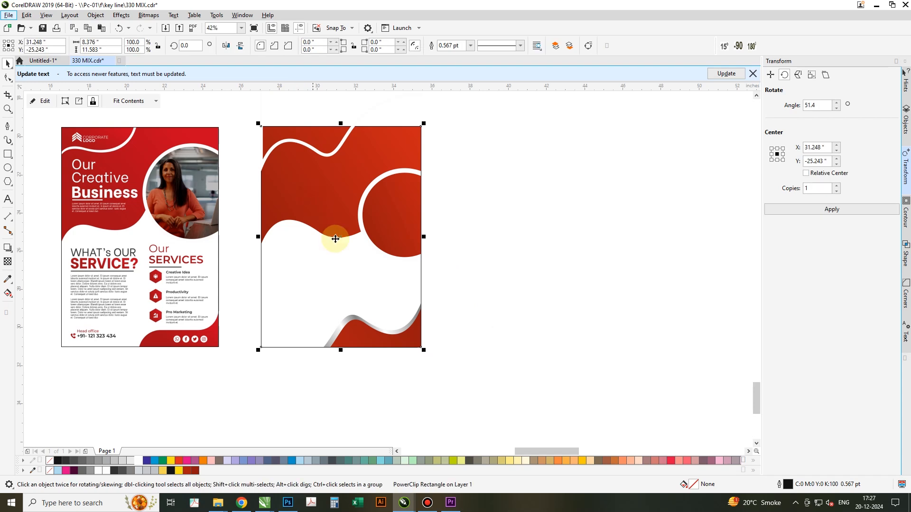
pyautogui.click(484, 275)
pyautogui.click(315, 301)
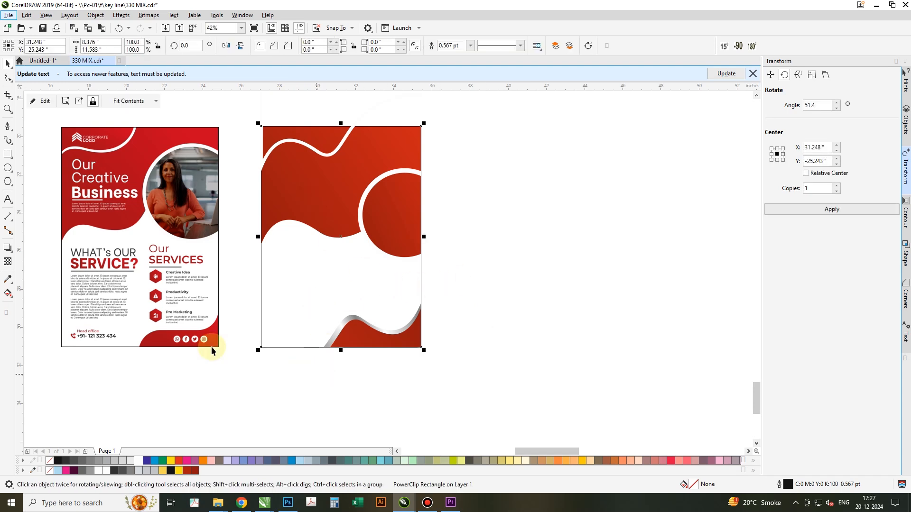
# Draw a hexagon about 0.84 inches wide in the white area near the page's left edge.
pyautogui.click(8, 182)
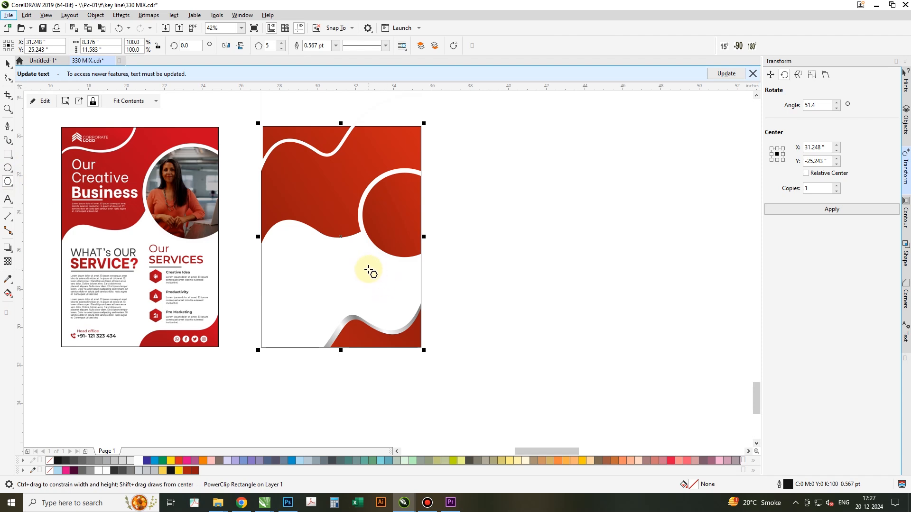
pyautogui.moveTo(274, 273); pyautogui.dragTo(285, 289)
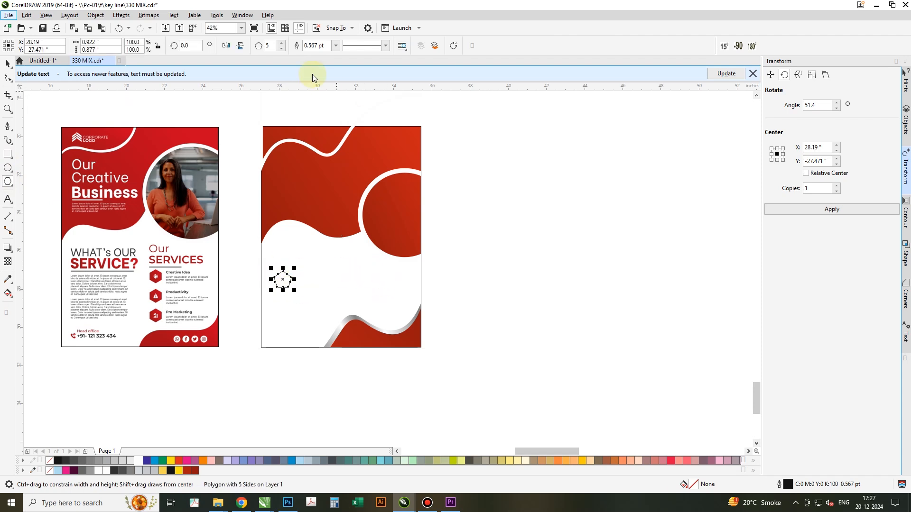
pyautogui.click(282, 46)
# Copy the header's red gradient to the hexagon from a temporary extracted flyer duplicate, delete the duplicate and remove the hexagon's outline.
pyautogui.moveTo(298, 208); pyautogui.dragTo(549, 244)
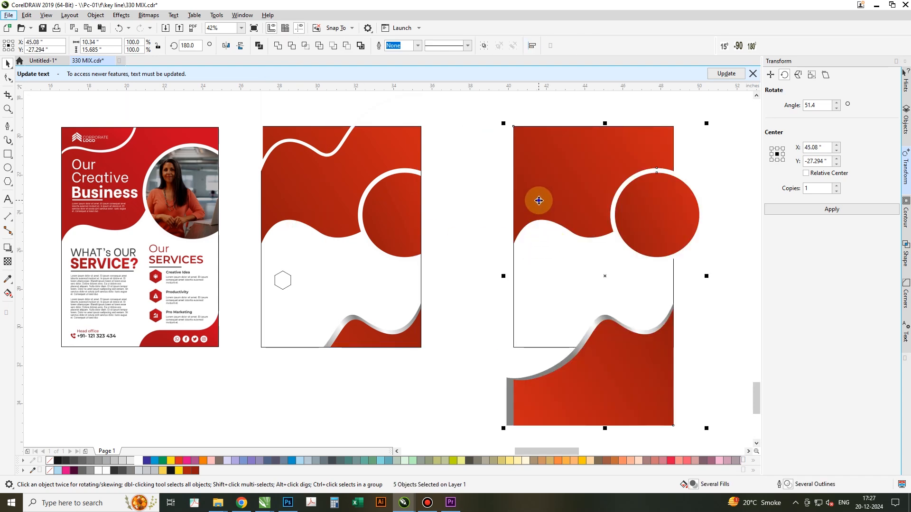
pyautogui.moveTo(539, 201); pyautogui.dragTo(282, 281)
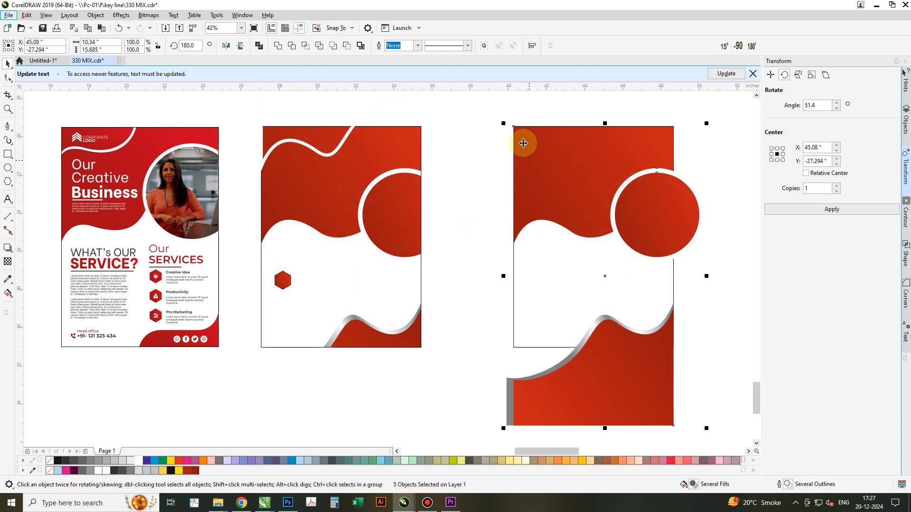
pyautogui.keyDown('shift'); pyautogui.click(663, 380); pyautogui.keyUp('shift')
pyautogui.press('Delete')
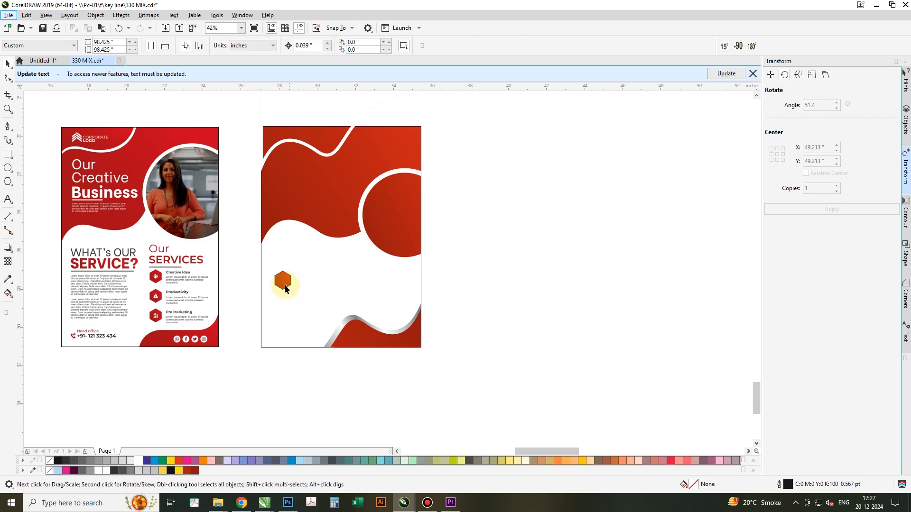
pyautogui.click(282, 280)
pyautogui.rightClick(52, 462)
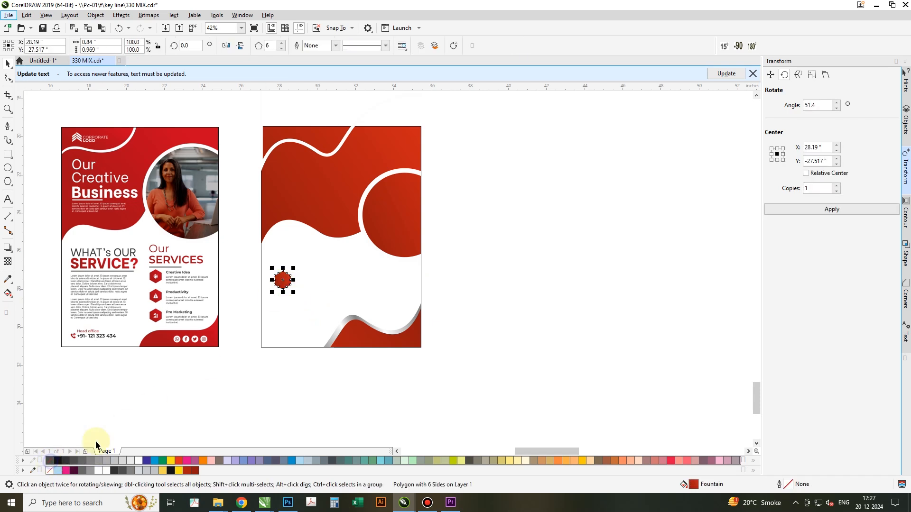
# Duplicate the hexagon twice straight down at about 1.4-inch spacing and move all three up within the page's white area.
pyautogui.scroll(3, 243, 320)
pyautogui.moveTo(315, 264); pyautogui.dragTo(315, 299)
pyautogui.hotkey('ctrl', 'r')
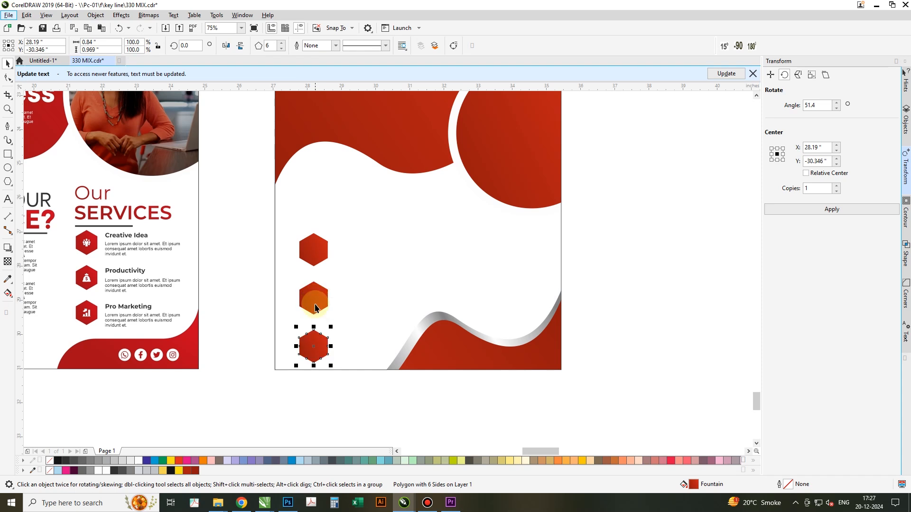
pyautogui.keyDown('shift'); pyautogui.click(315, 305); pyautogui.keyUp('shift')
pyautogui.moveTo(315, 258); pyautogui.dragTo(315, 224)
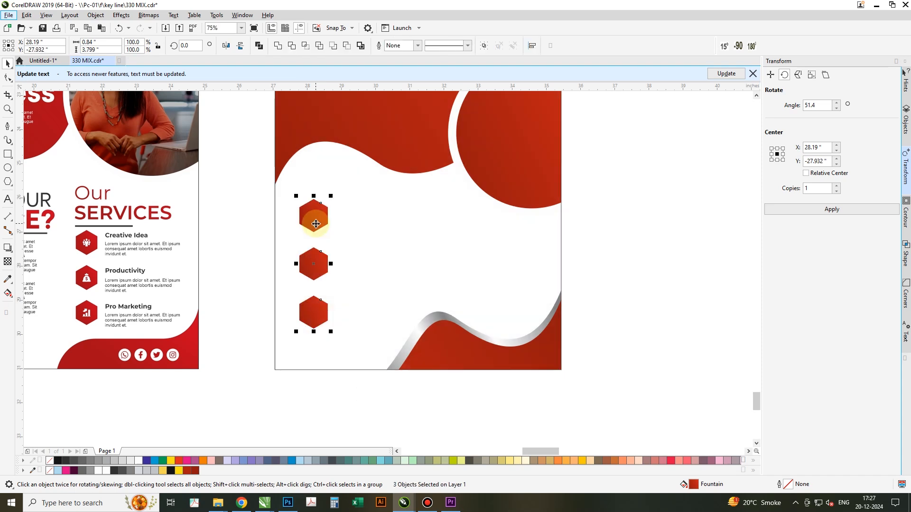
# Apply a black Multiply drop shadow with 50 opacity and 15 feather to the three hexagons, cast slightly down and right.
pyautogui.click(7, 249)
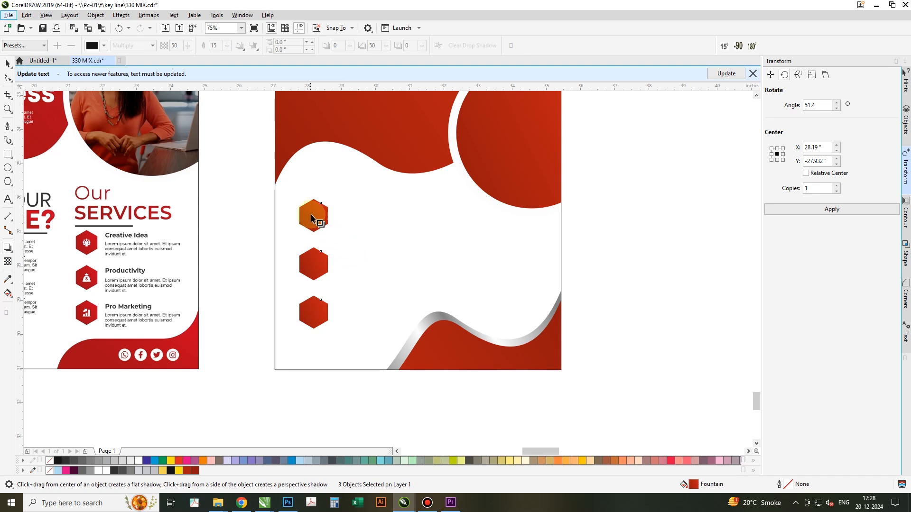
pyautogui.moveTo(314, 202); pyautogui.dragTo(349, 334)
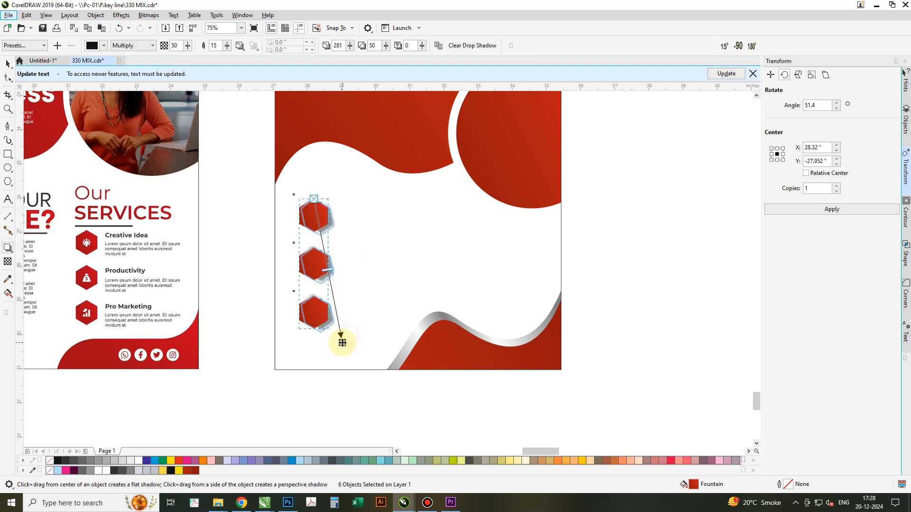
pyautogui.click(254, 213)
pyautogui.press('space')
pyautogui.scroll(-2, 395, 277)
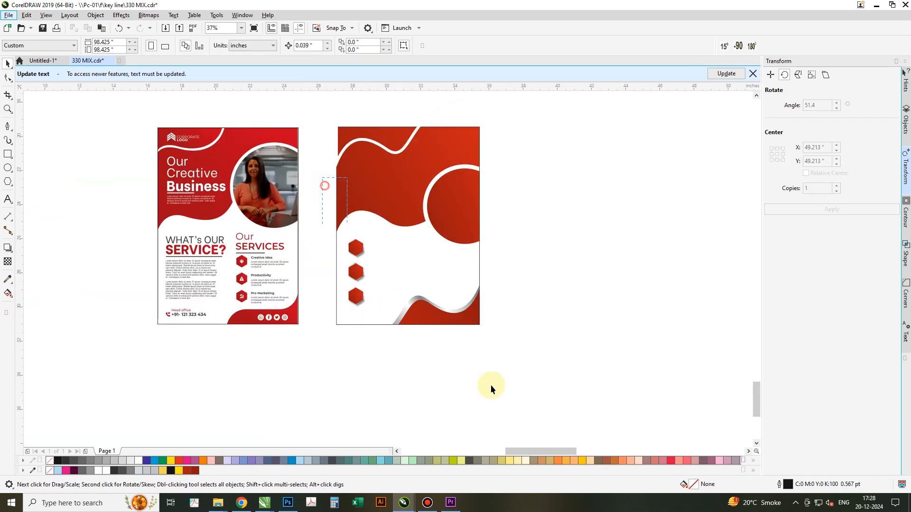
# Check the page's outlines in wireframe view, return to the enhanced view and PowerClip the overhanging white-outlined wave curve inside the page rectangle.
pyautogui.click(403, 264)
pyautogui.hotkey('shift', 'F9')
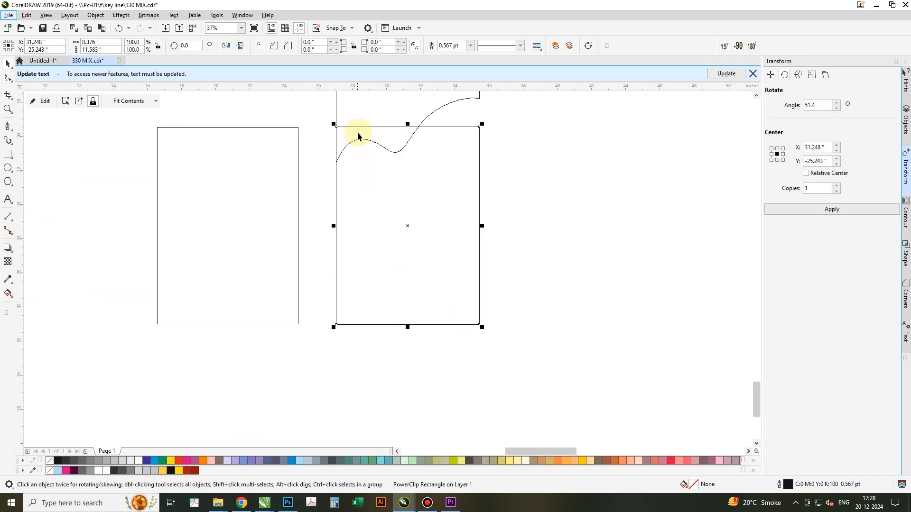
pyautogui.hotkey('shift', 'F9')
pyautogui.click(380, 110)
pyautogui.rightClick(380, 110)
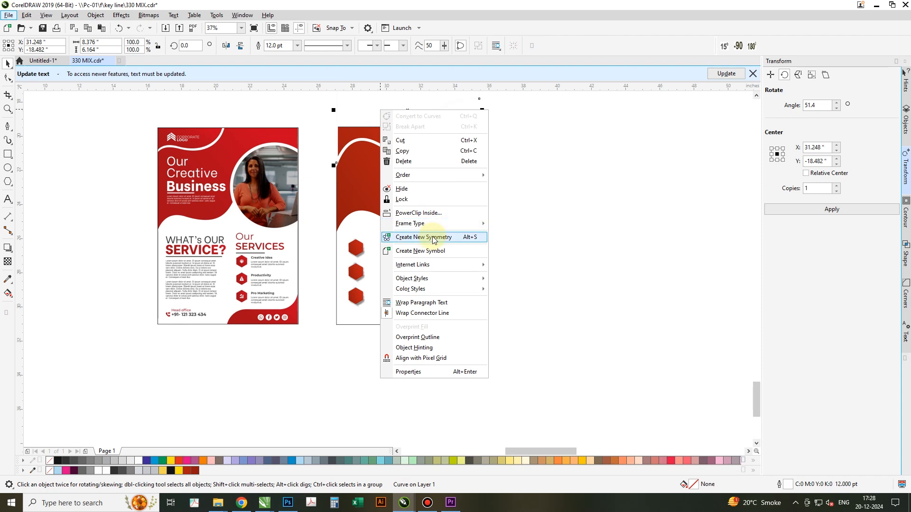
pyautogui.click(410, 211)
pyautogui.click(382, 229)
pyautogui.click(615, 301)
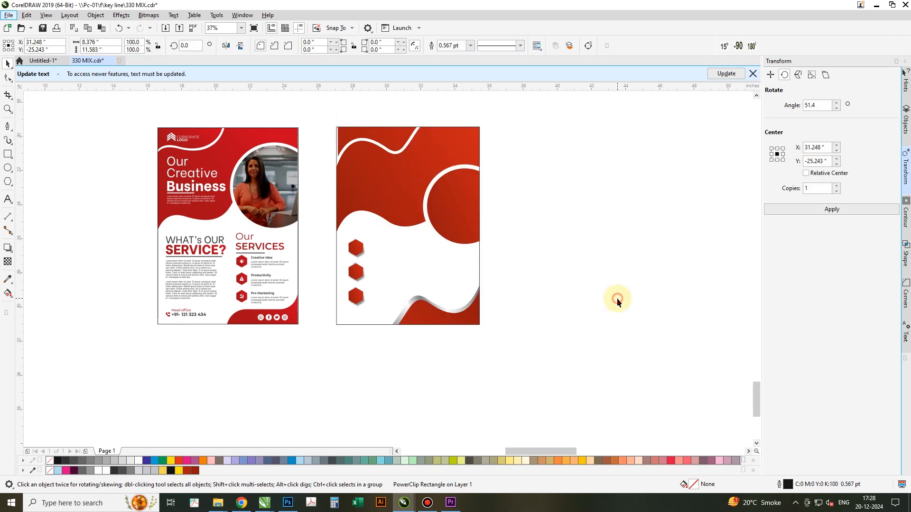
# Add a node on the straight left side of the clipped white-outlined wave curve and pull it out beyond the page's left edge.
pyautogui.click(347, 146)
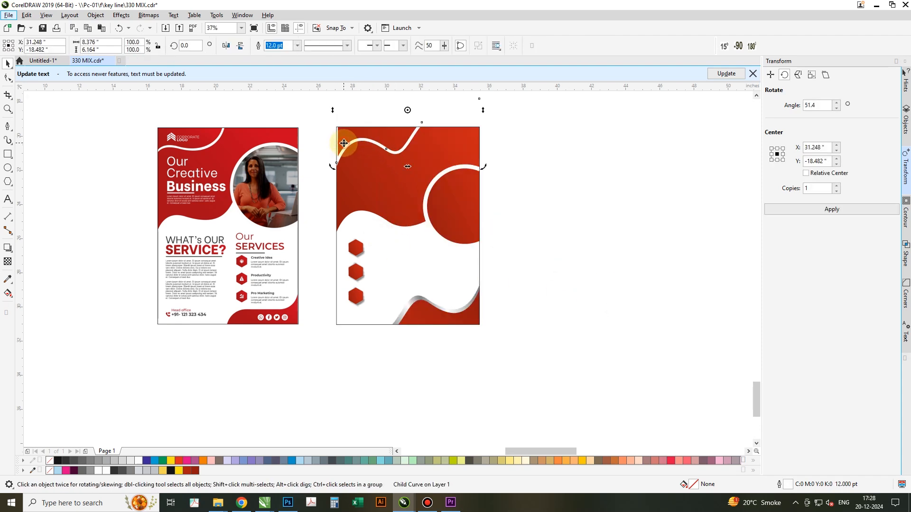
pyautogui.doubleClick(343, 144)
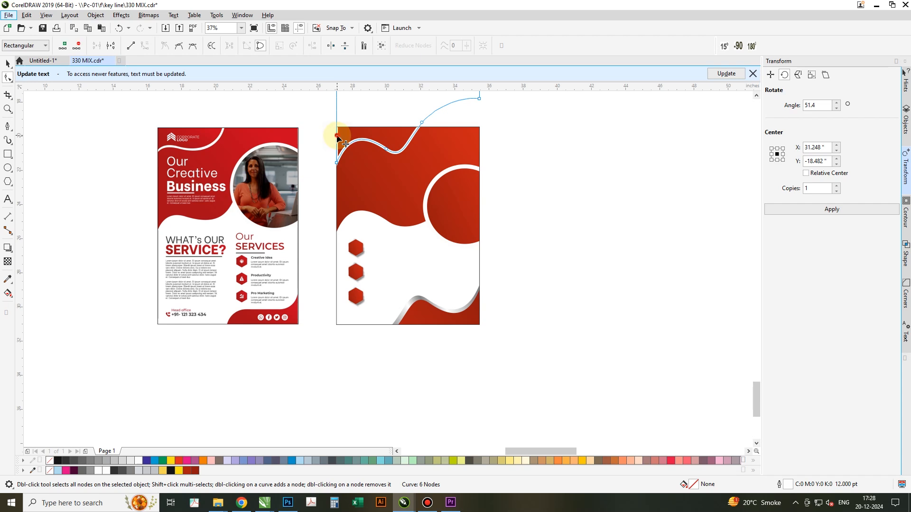
pyautogui.moveTo(337, 135); pyautogui.dragTo(315, 153)
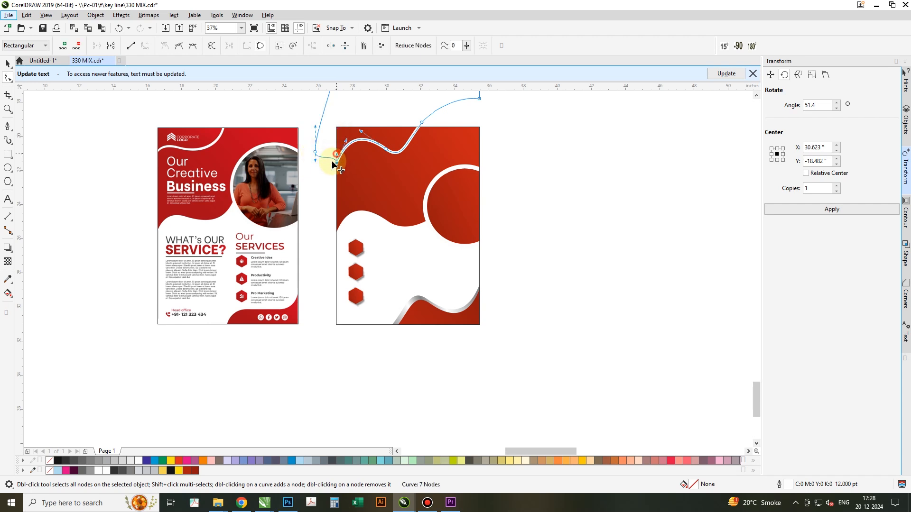
pyautogui.press('space')
pyautogui.click(291, 239)
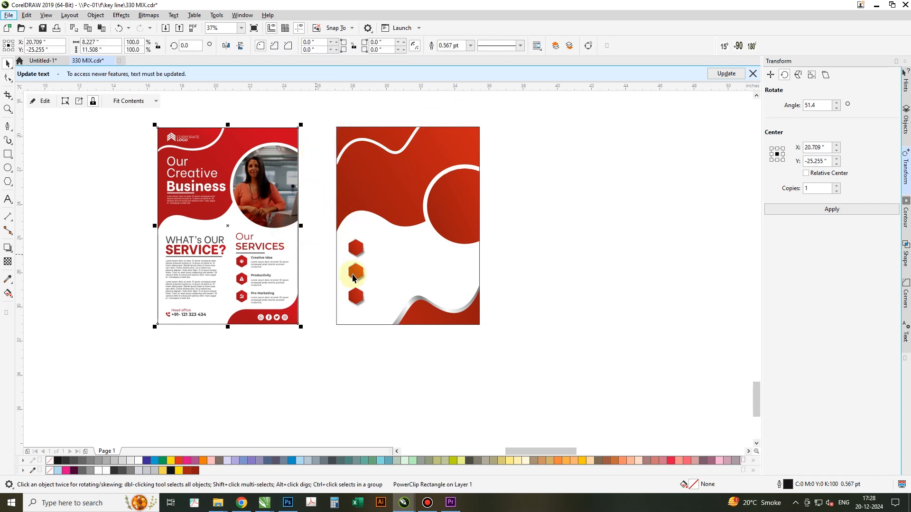